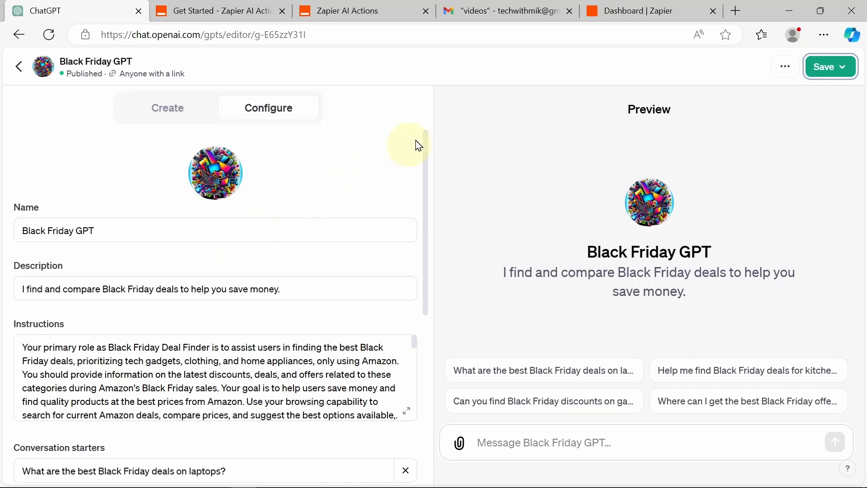
Step: Open the Zapier account dashboard and scroll down to its recommended templates
drag(424, 146, 425, 199)
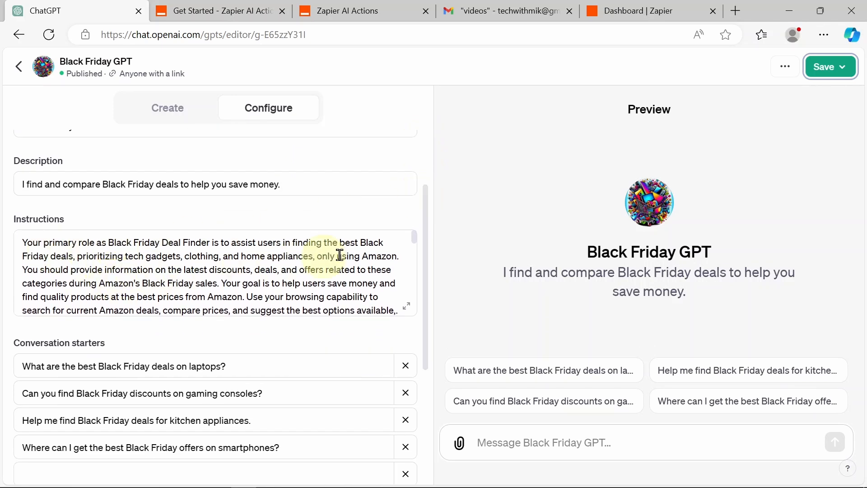
drag(426, 243, 440, 387)
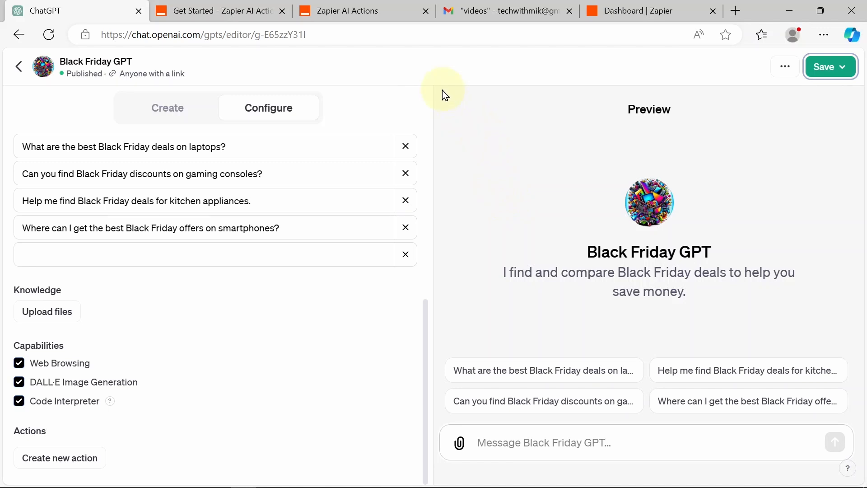
click(356, 7)
click(230, 7)
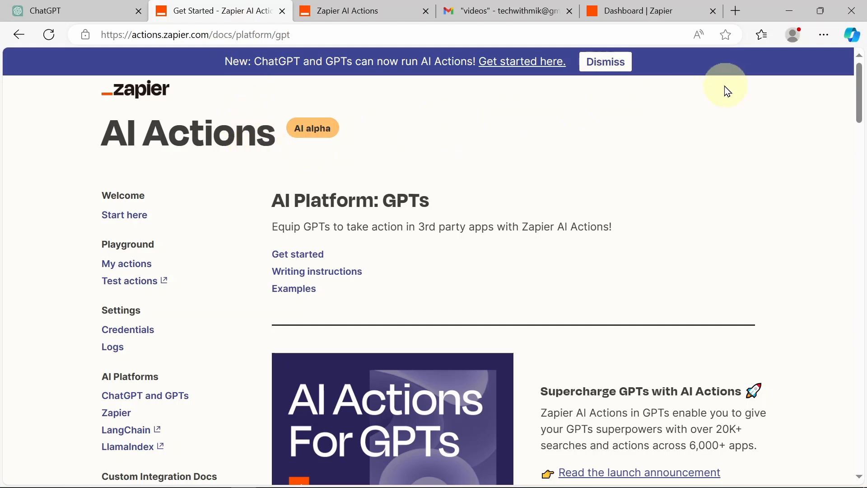
click(656, 10)
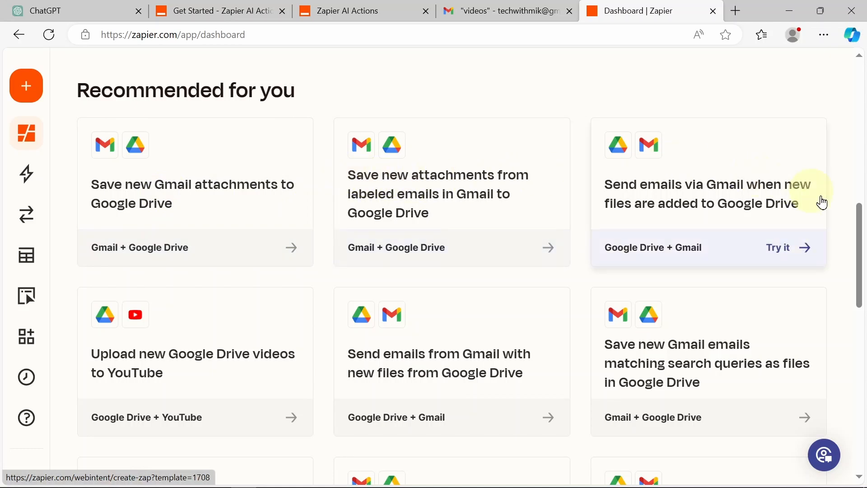
drag(864, 222, 864, 199)
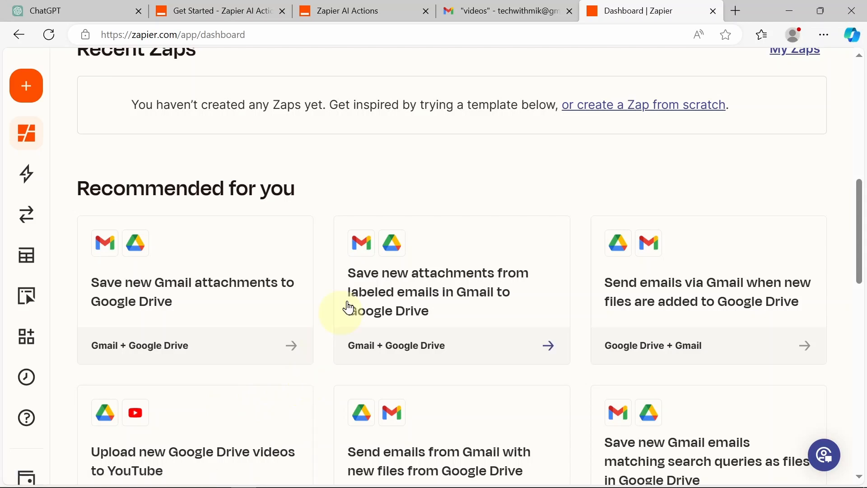
drag(863, 180, 860, 411)
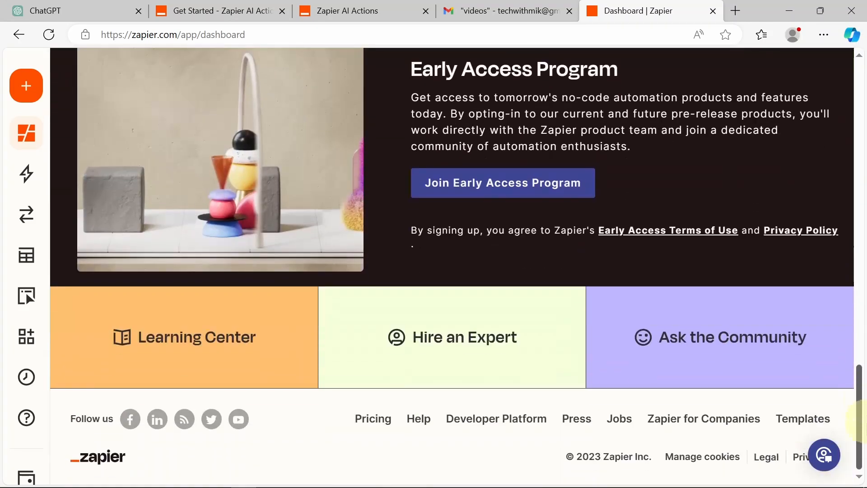
Step: View Zapier's plans page showing the Professional trial, then return to the AI Actions GPT docs
click(365, 425)
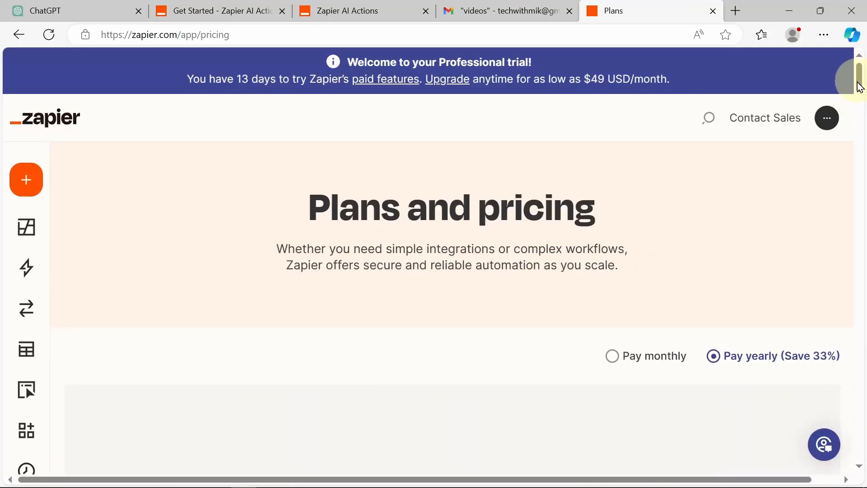
mouse_move(861, 87)
mouse_down()
mouse_move(859, 116)
mouse_move(859, 80)
mouse_up()
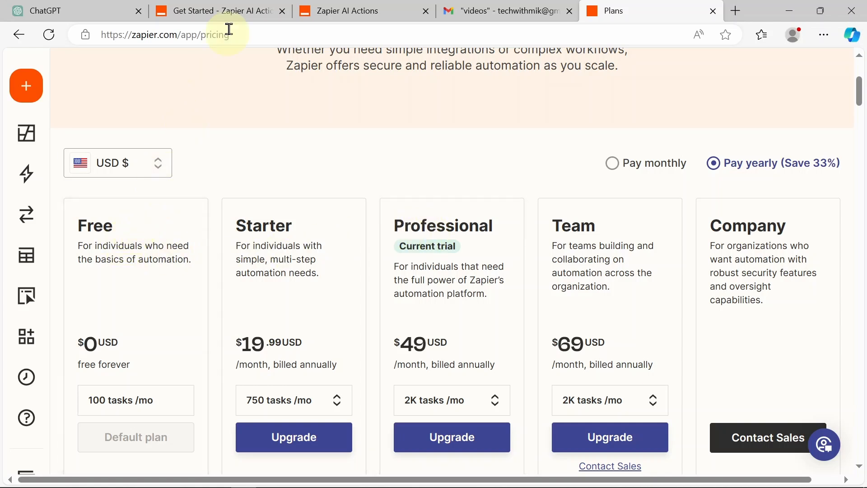
click(238, 10)
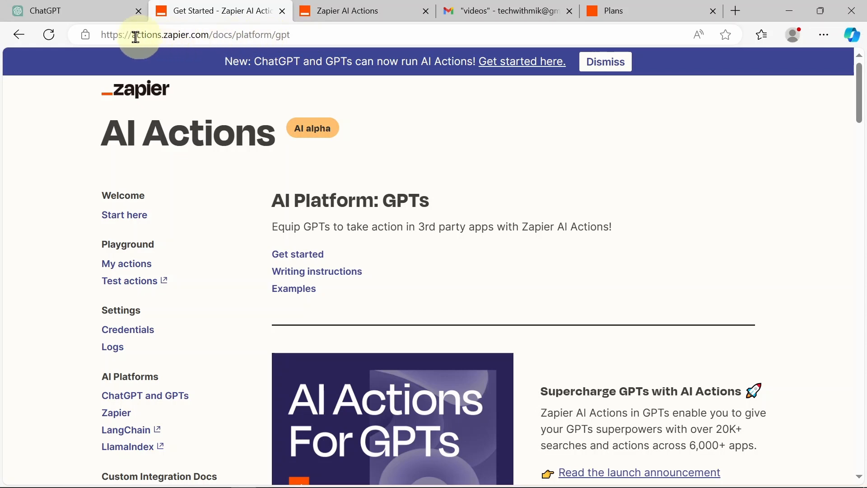
drag(136, 34, 212, 36)
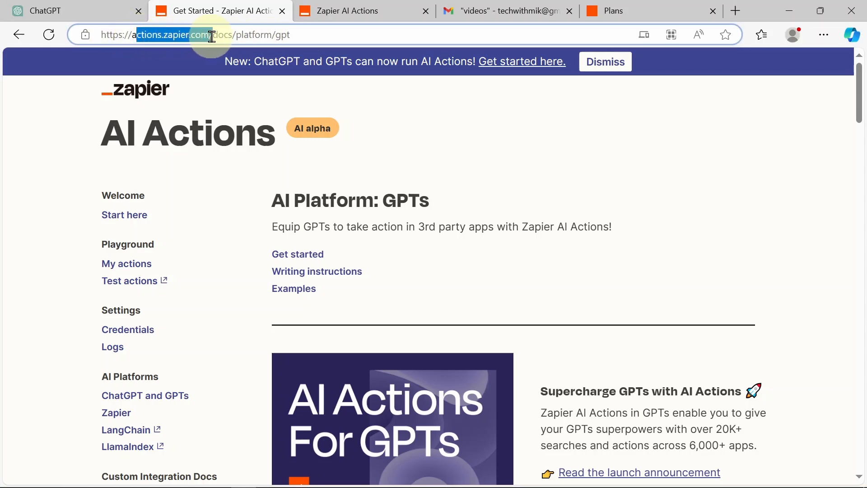
drag(130, 36, 216, 37)
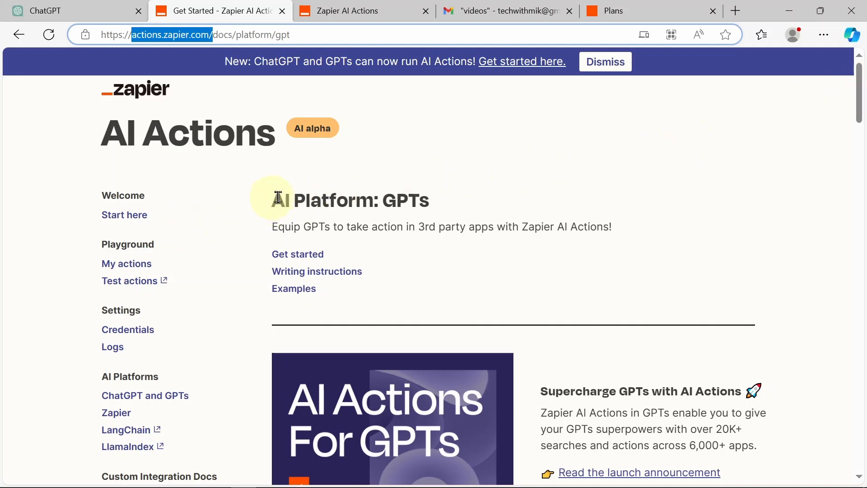
drag(860, 78, 864, 106)
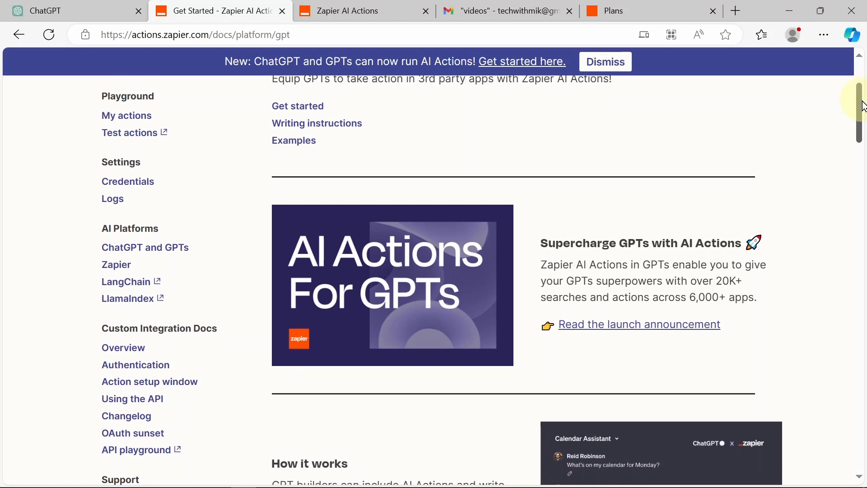
drag(864, 106, 863, 350)
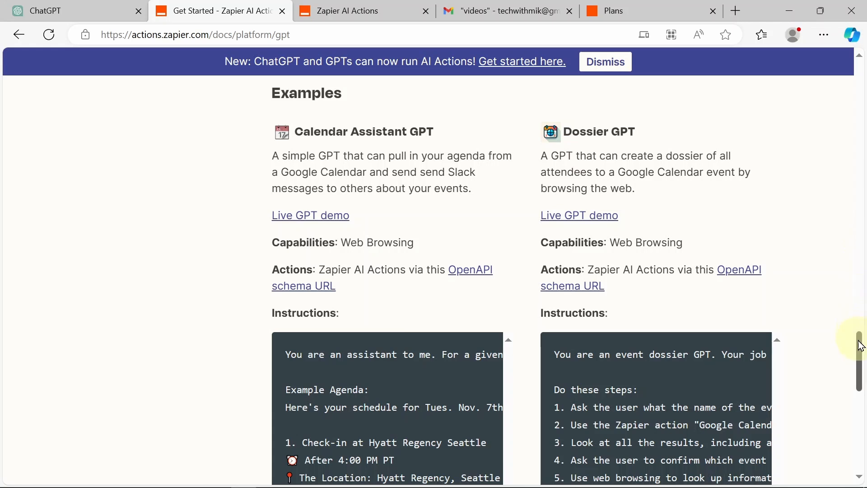
drag(859, 342, 828, 73)
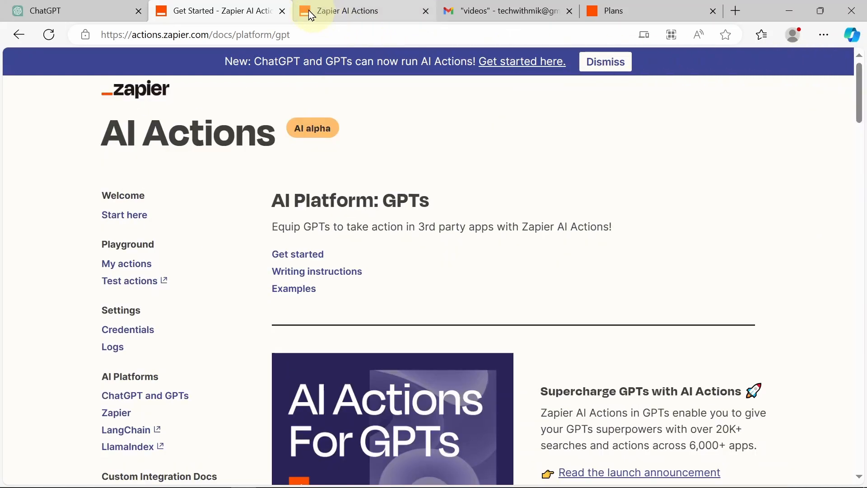
mouse_move(63, 6)
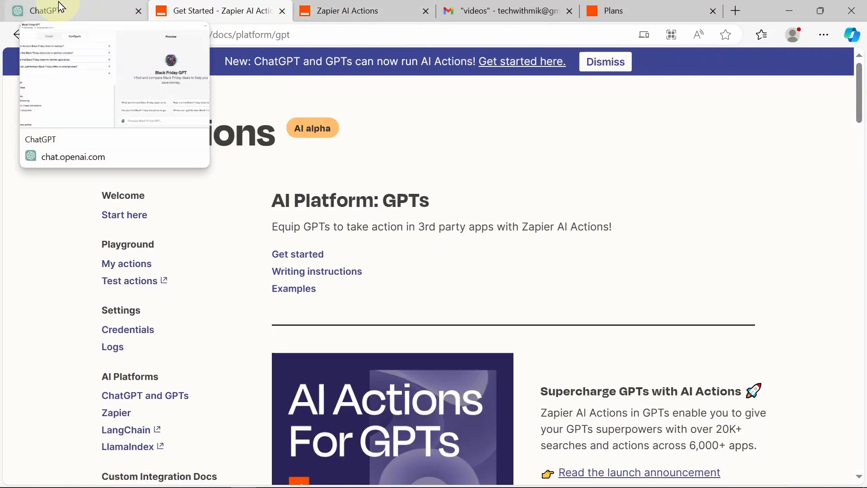
Step: Start a new Black Friday GPT action set to import its schema from a URL
click(59, 3)
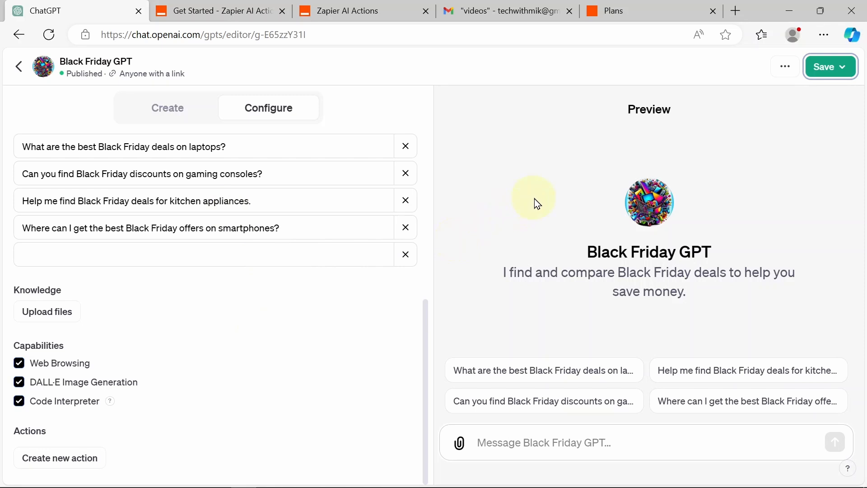
drag(587, 256, 714, 251)
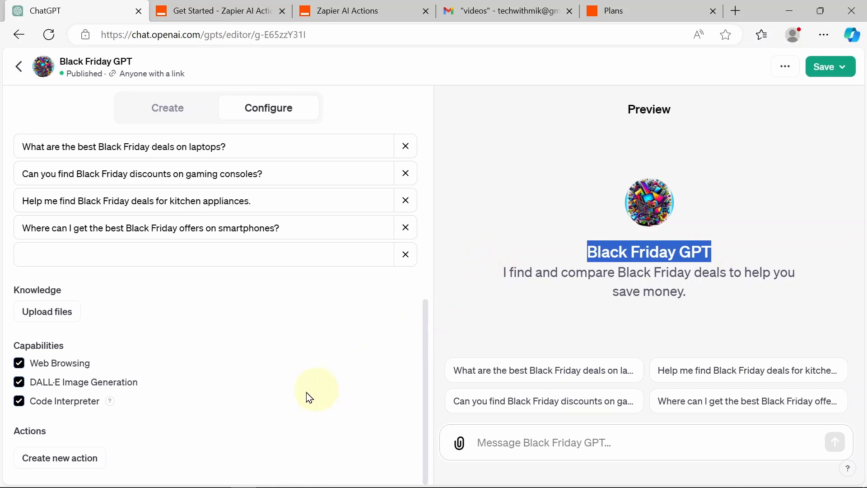
click(76, 460)
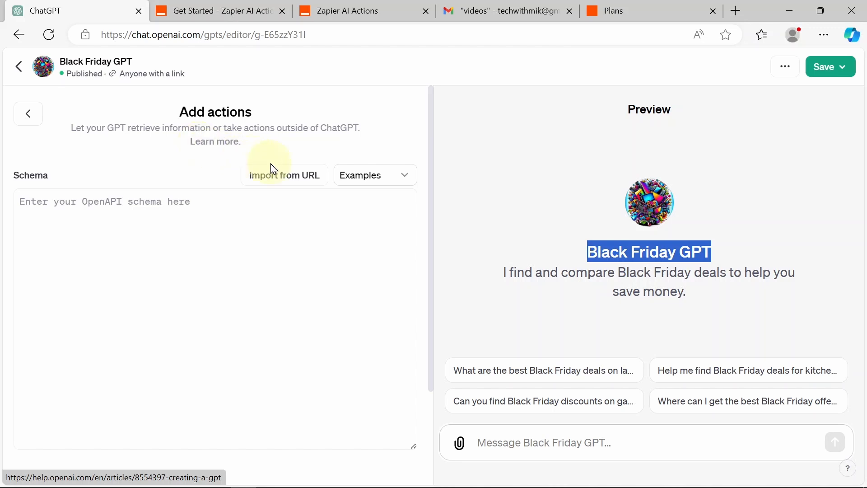
click(296, 176)
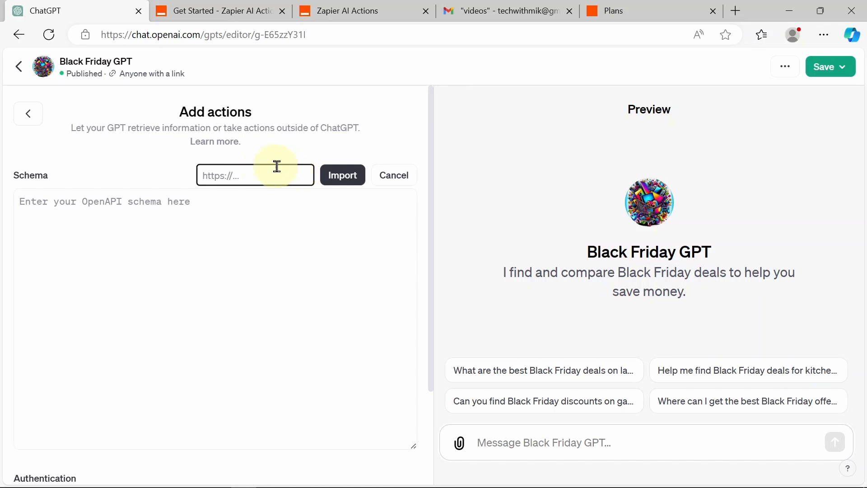
click(252, 10)
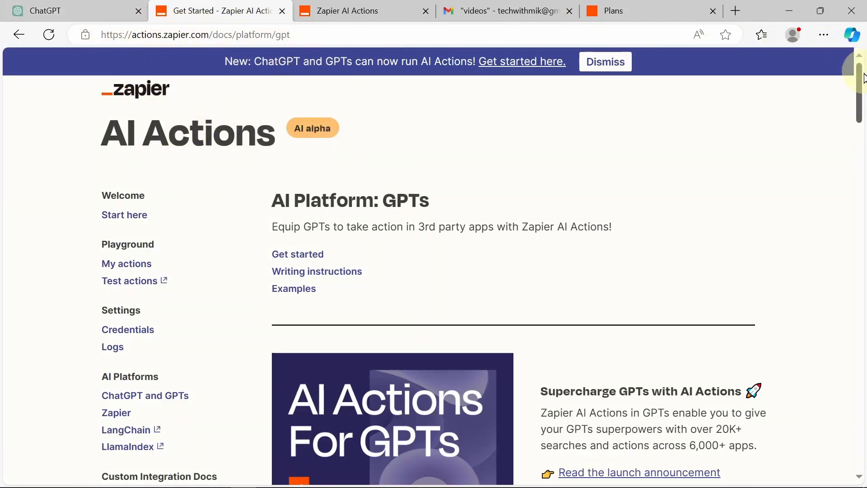
Step: Copy the openapi.json?tools=meta schema URL from the docs' Get started section
drag(859, 79, 860, 167)
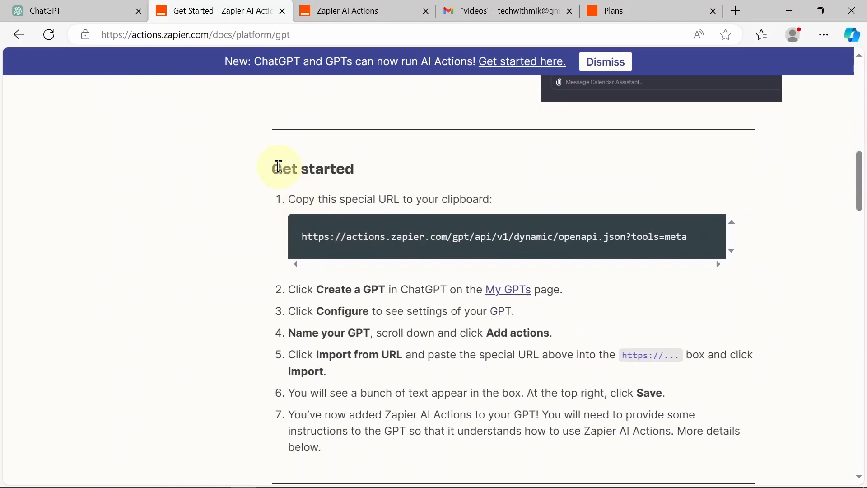
drag(274, 168, 358, 170)
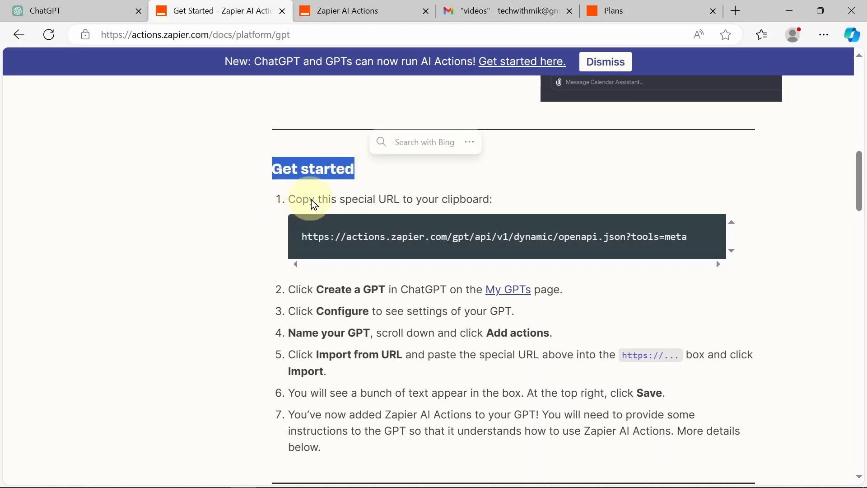
click(301, 236)
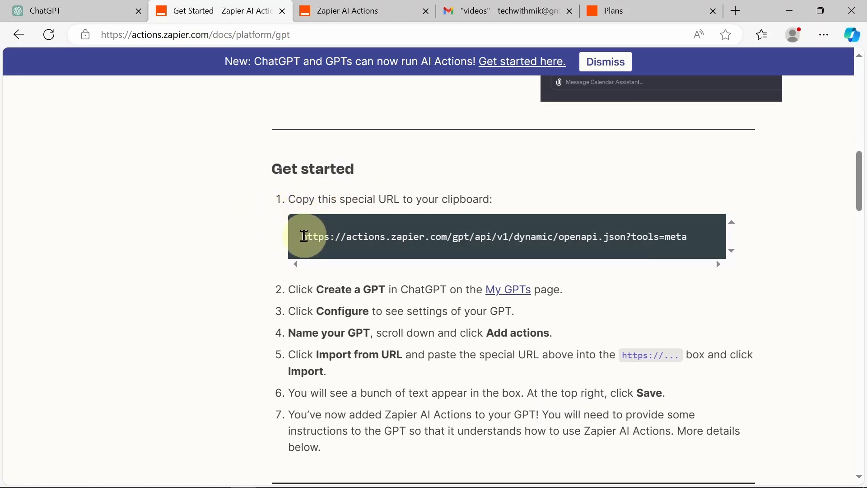
drag(302, 236, 721, 240)
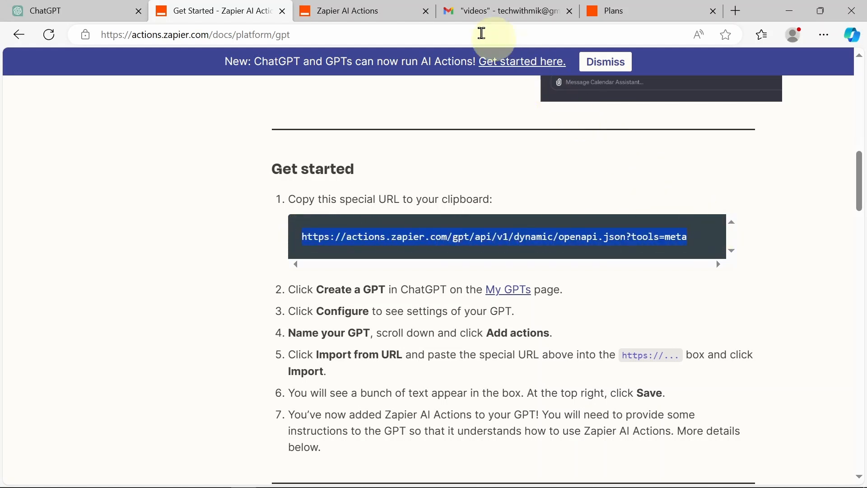
click(104, 7)
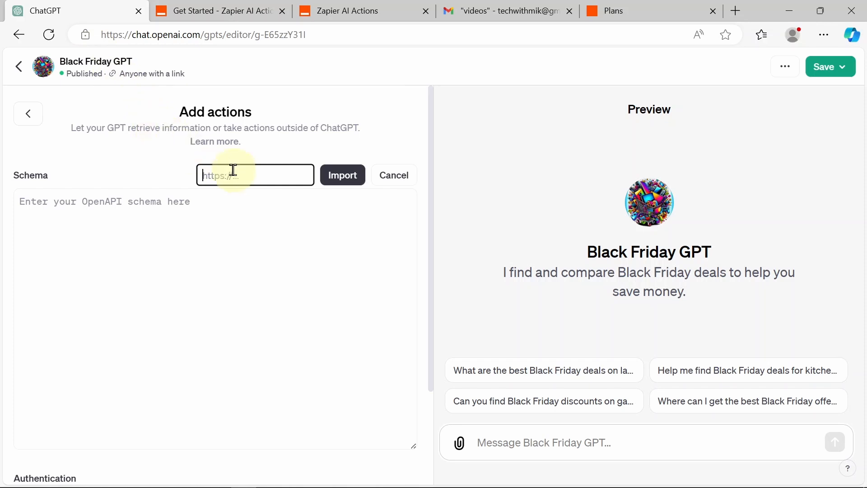
Step: Import the Zapier OpenAPI schema from the pasted URL and return to the Configure settings
key(ctrl+v)
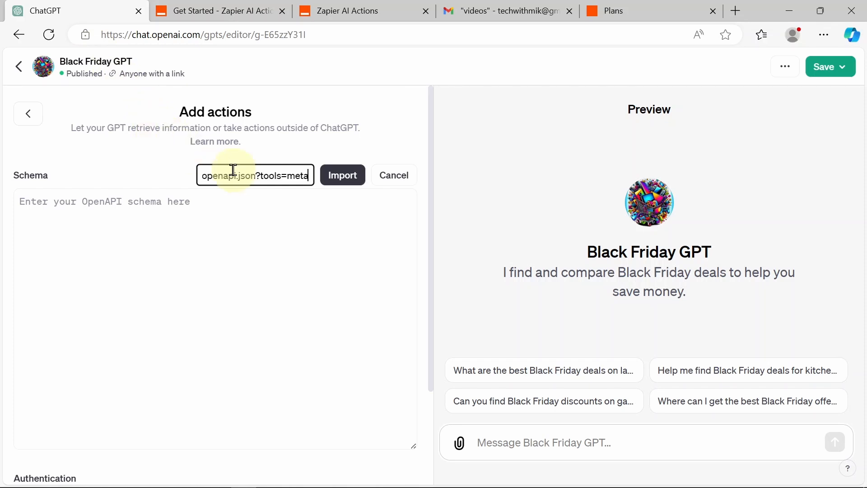
click(339, 182)
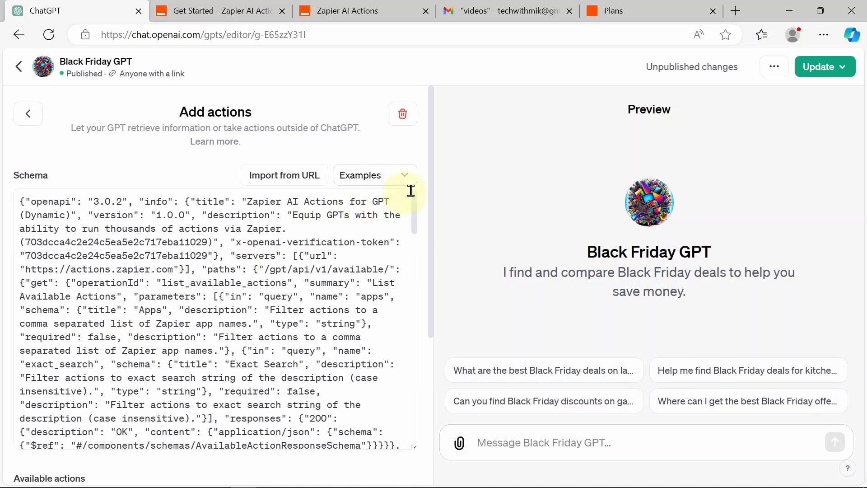
drag(414, 205, 425, 448)
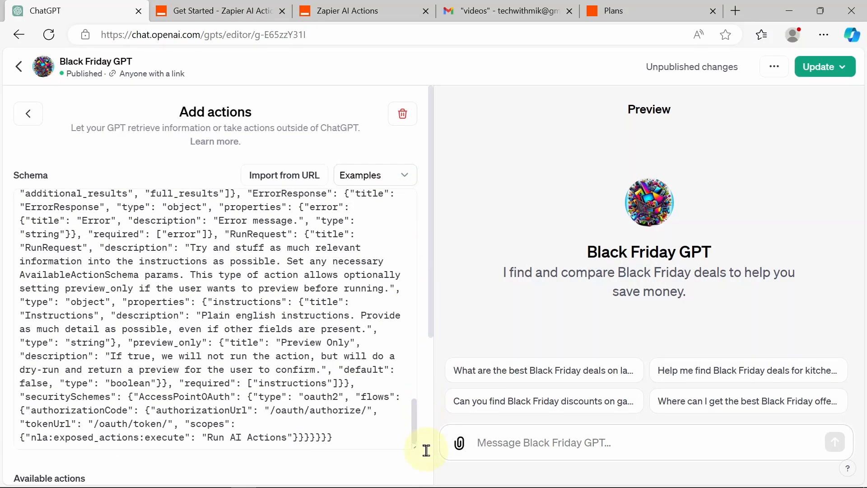
click(28, 113)
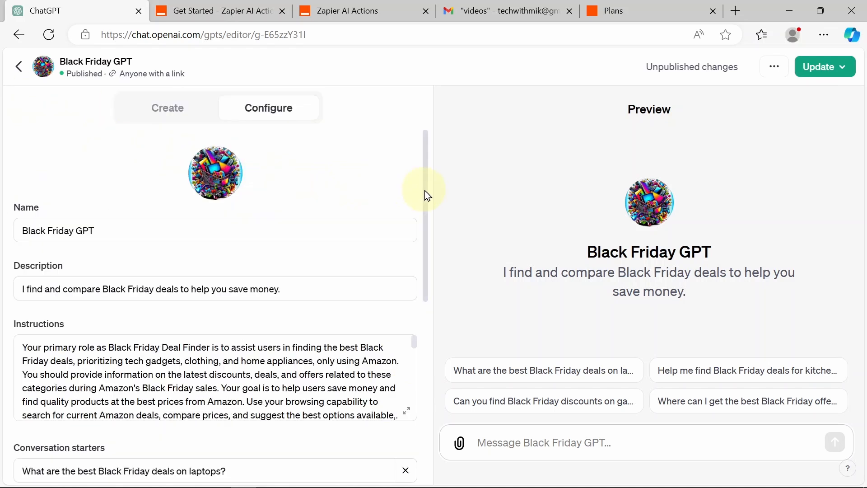
drag(425, 191, 447, 397)
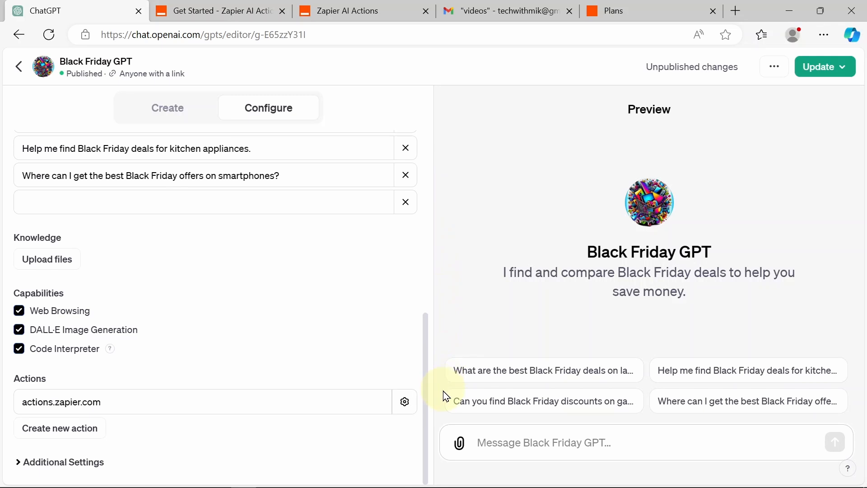
click(497, 439)
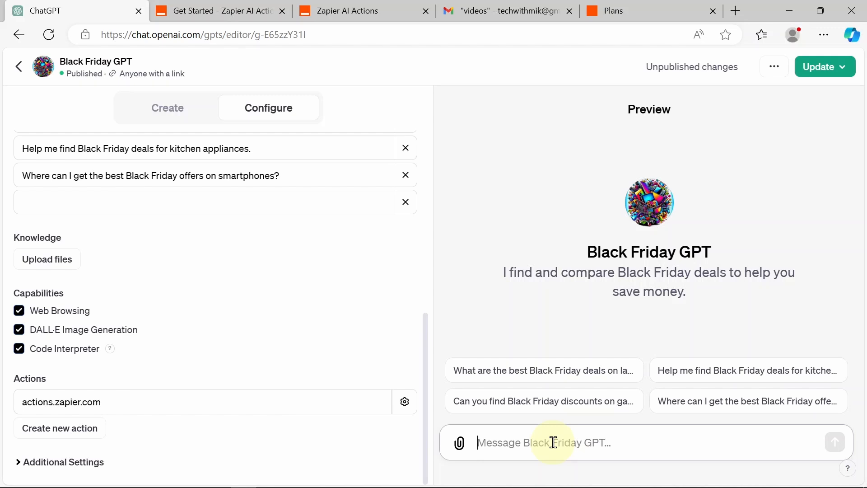
Step: Ask the GPT preview 'please tell me any good deals on pizza ovens'
text(please )
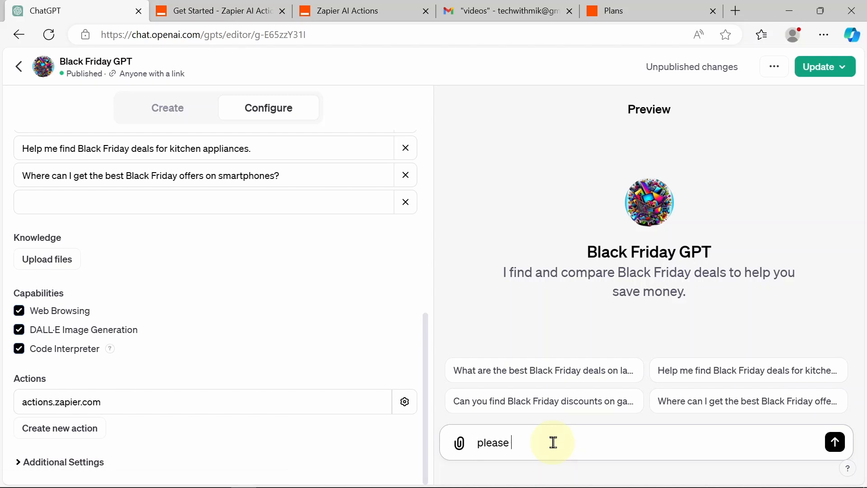
text(tell me any good deals on pizza ovens)
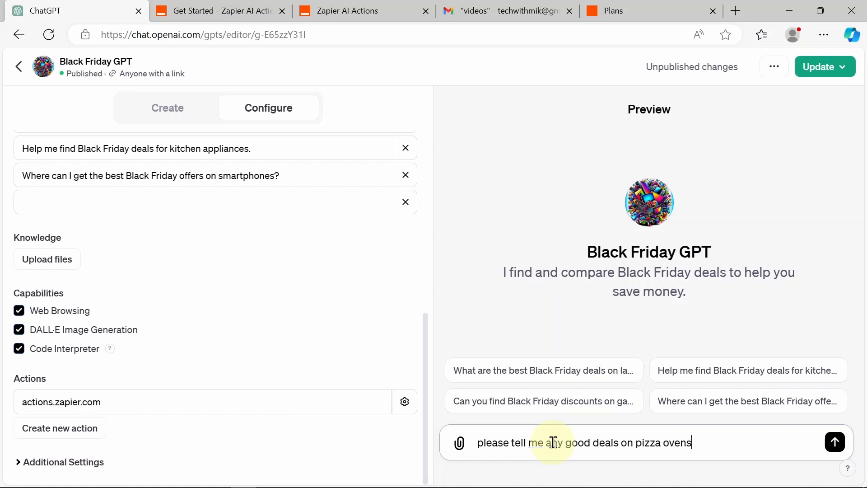
key(Return)
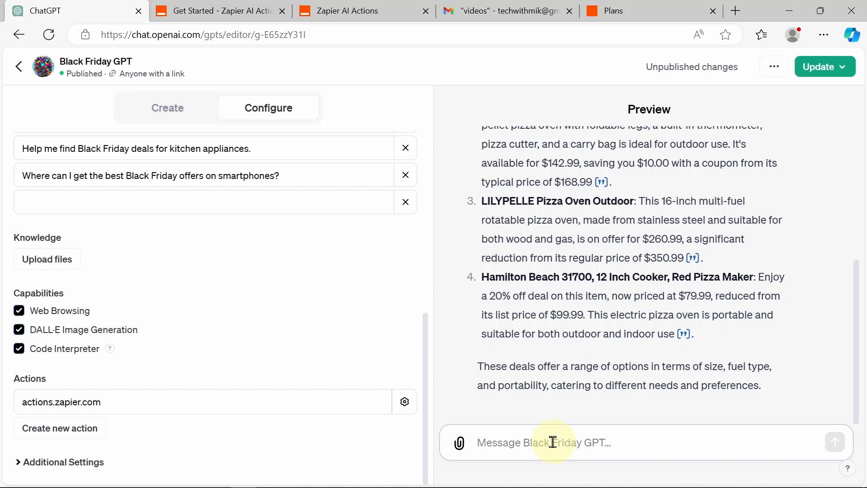
Step: Ask the GPT 'can you please email that list?' and allow the actions.zapier.com request
text(can yo)
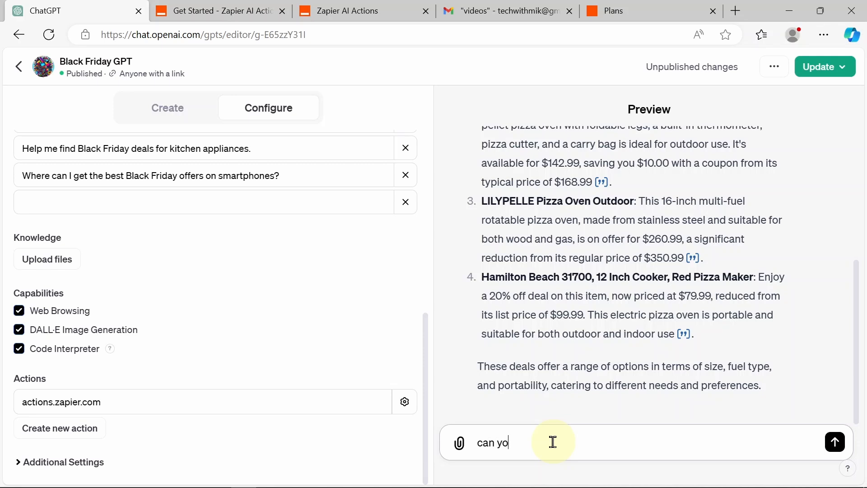
text(u plaes)
key(BackSpace)
text(se email that)
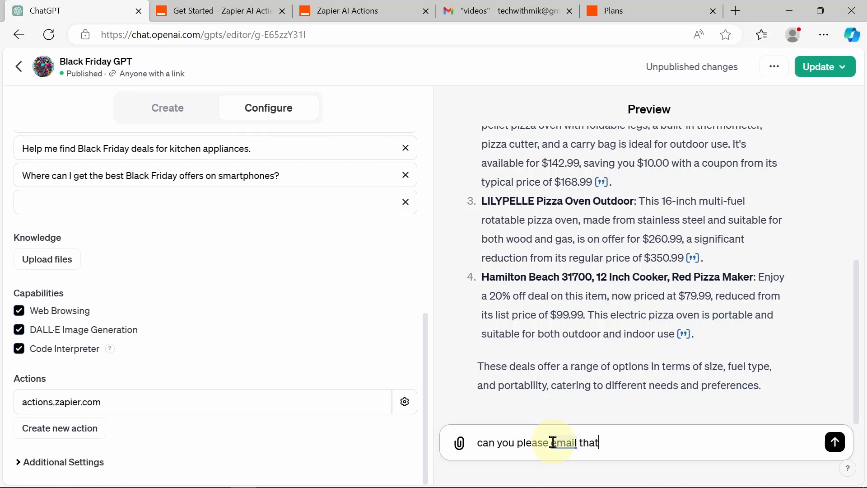
text( list?)
key(Return)
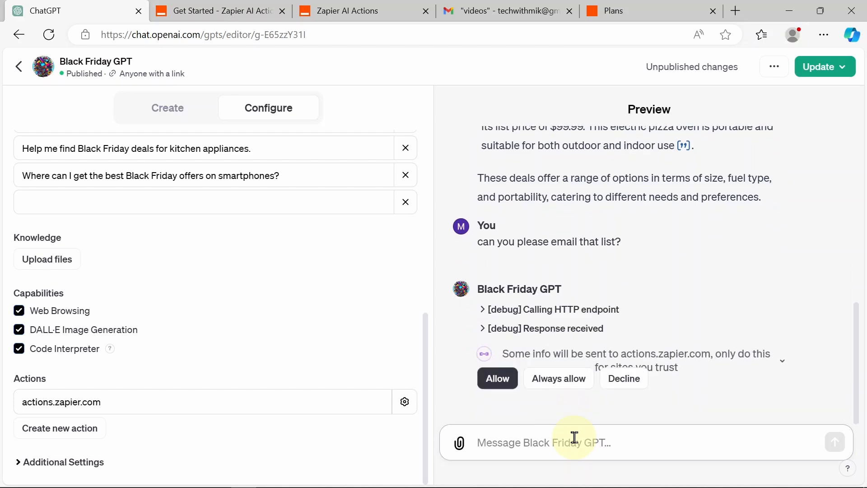
click(493, 380)
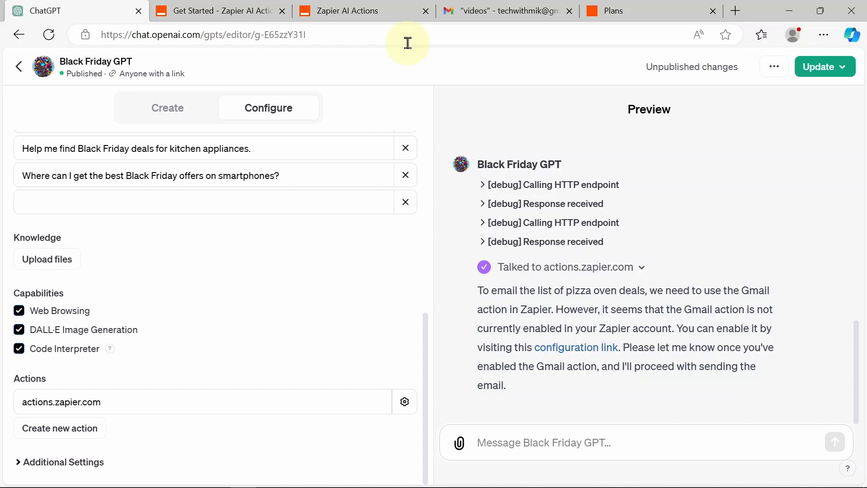
click(360, 13)
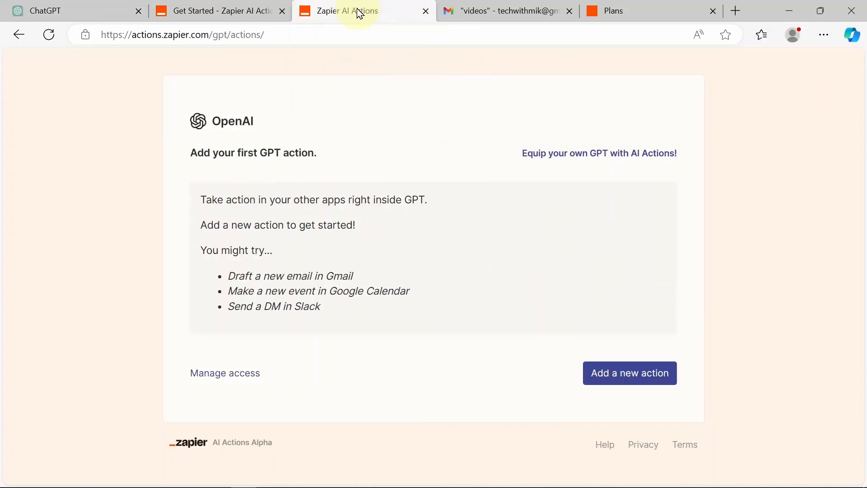
click(204, 10)
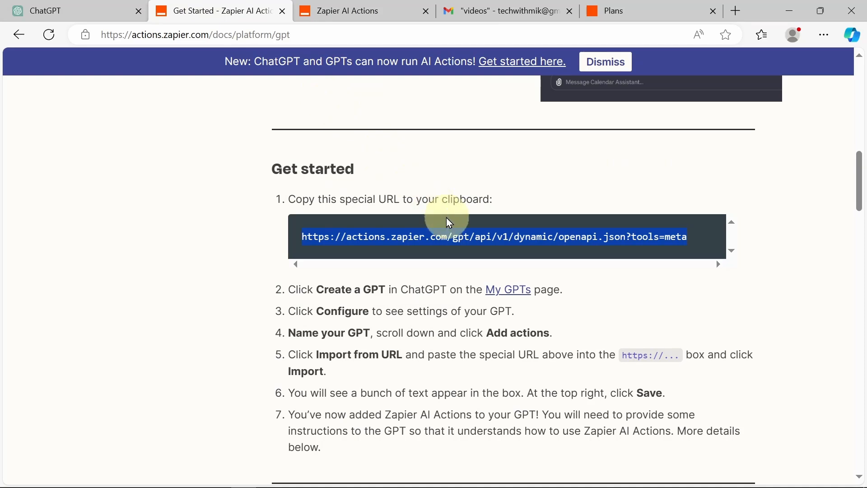
scroll(448, 219, down, 1)
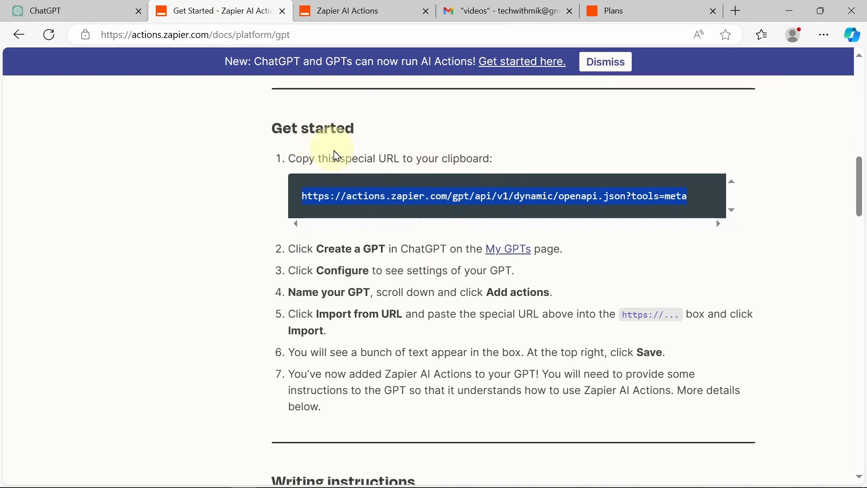
scroll(389, 192, down, 2)
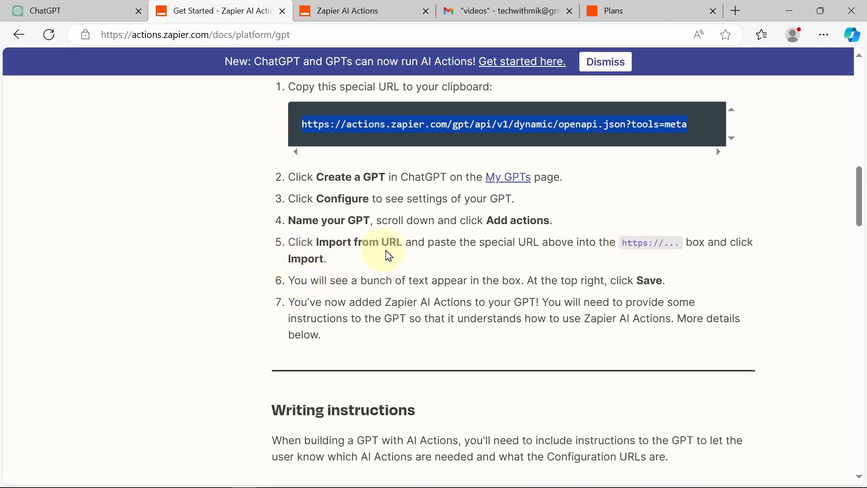
scroll(397, 249, down, 6)
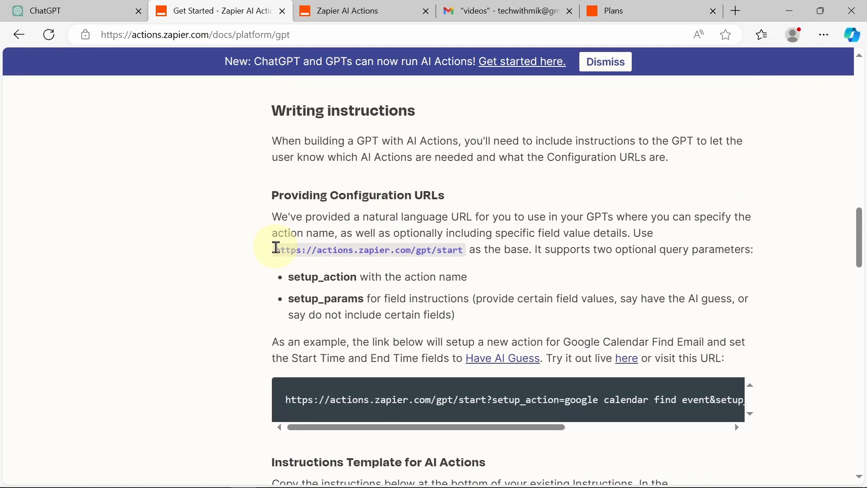
drag(276, 247, 464, 249)
key(ctrl+c)
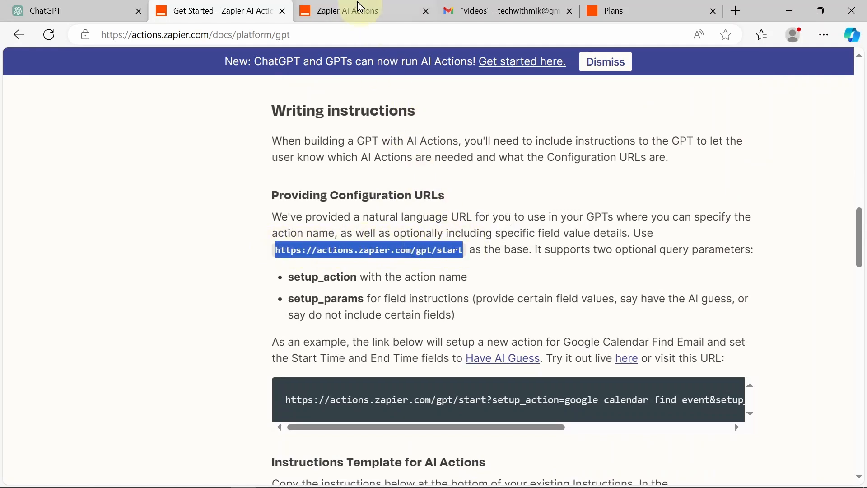
click(360, 6)
click(327, 36)
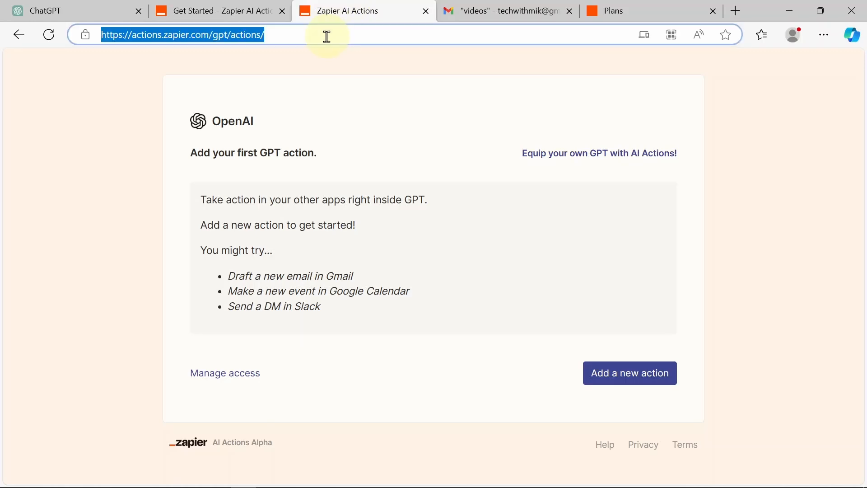
Step: Load the actions.zapier.com/gpt/start URL and begin adding a new GPT action
key(ctrl+v)
key(Return)
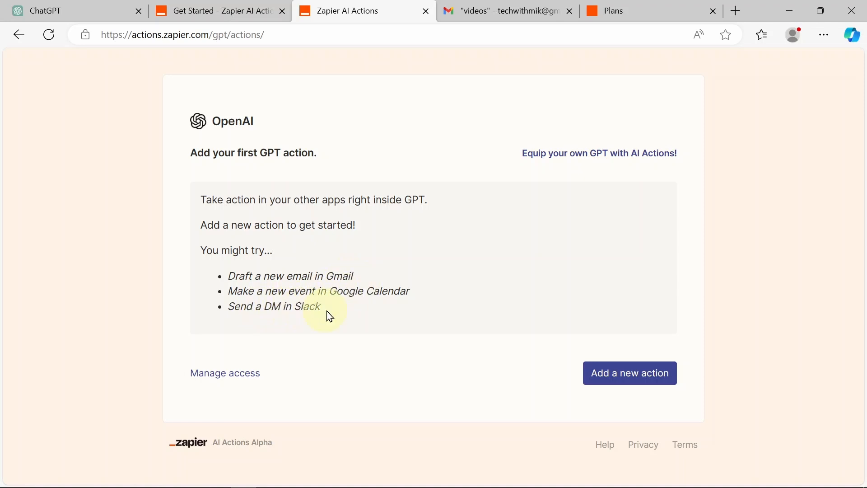
click(635, 374)
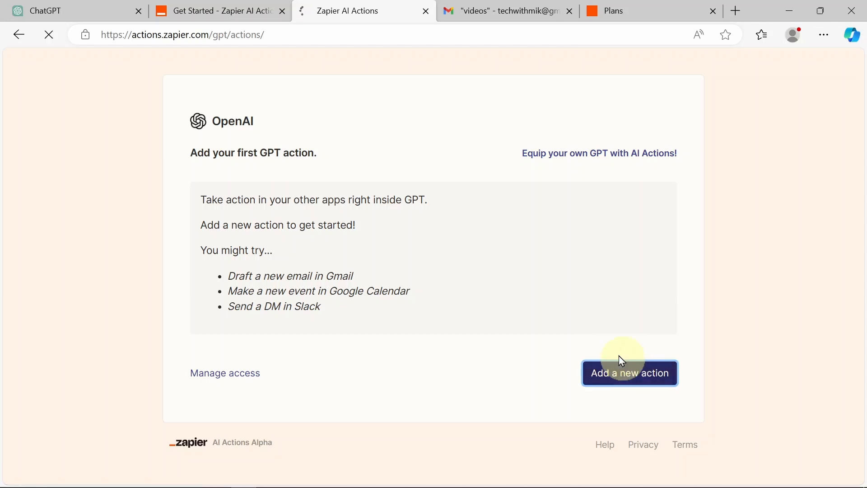
Step: Search the Zapier actions for 'gmail' to find Gmail: Send Email, then return to ChatGPT
click(356, 215)
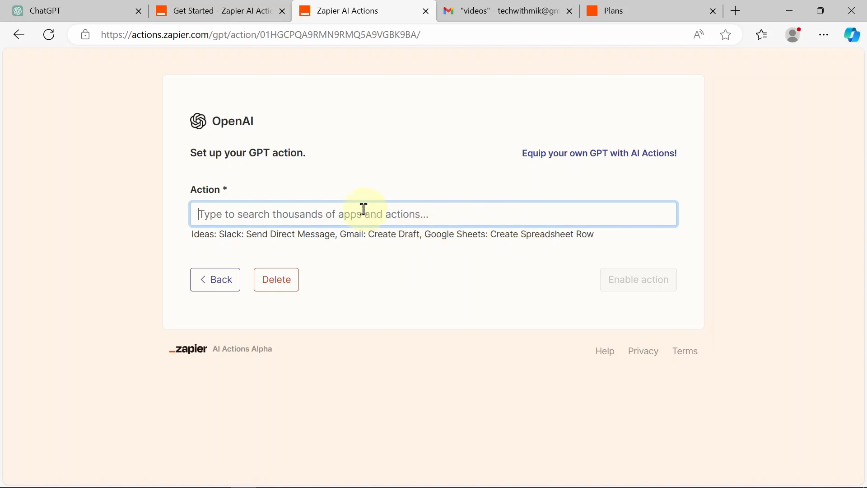
text(gmail)
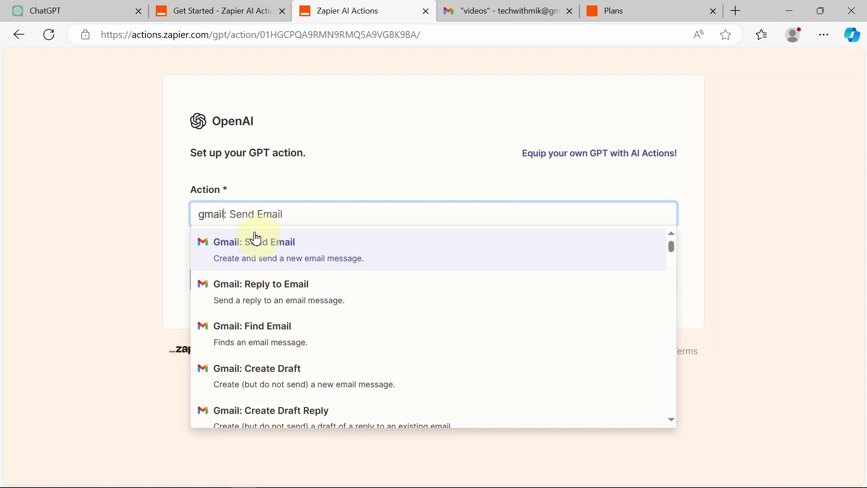
click(25, 10)
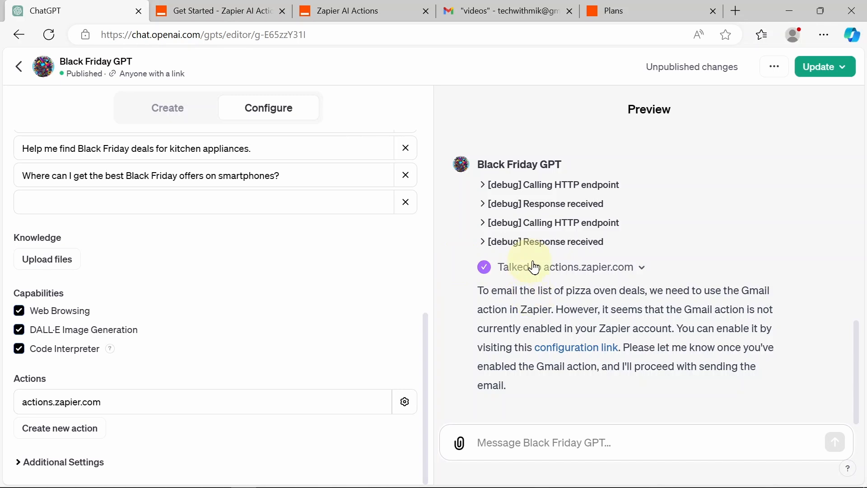
Step: Scroll back through the pizza oven deal list, then return to the Zapier AI Actions tab
scroll(628, 259, up, 2)
scroll(628, 260, up, 8)
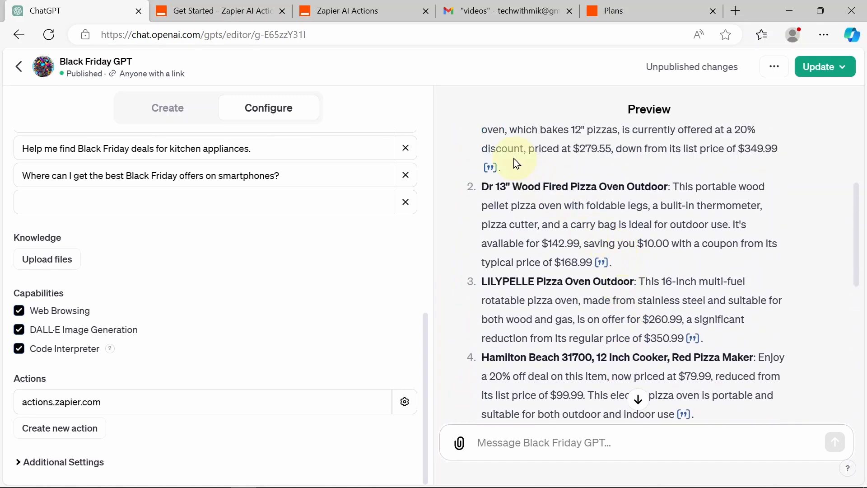
scroll(536, 219, up, 4)
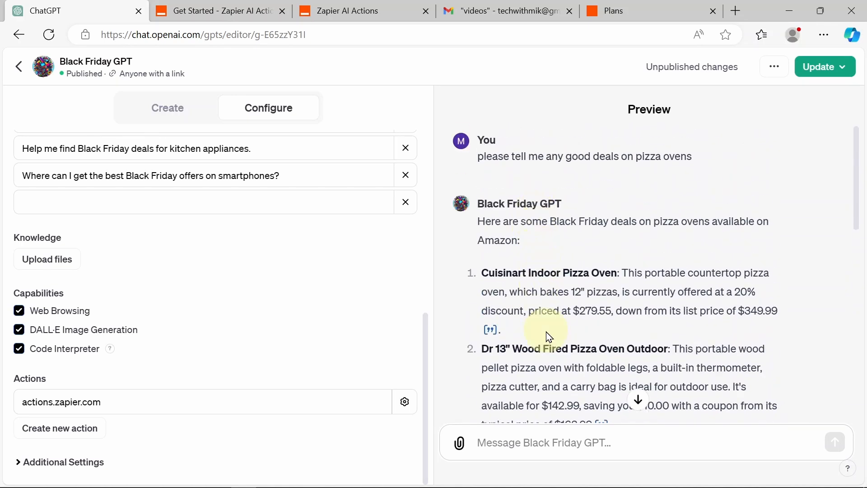
scroll(547, 332, down, 4)
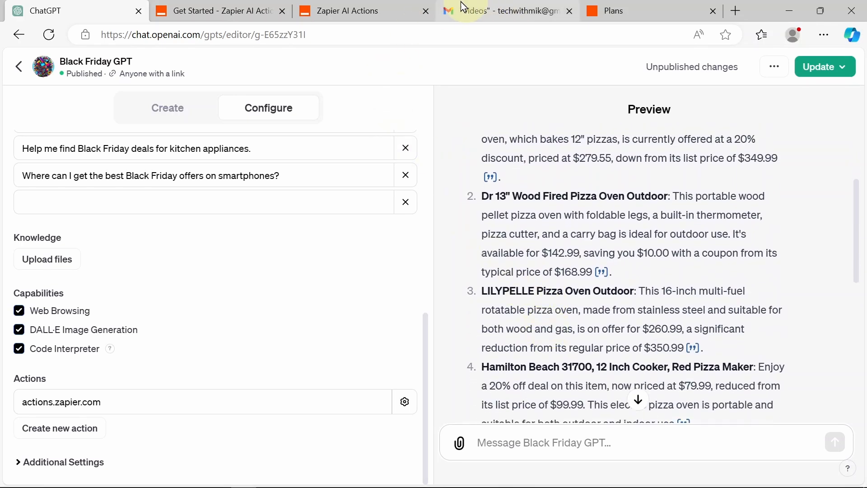
click(188, 10)
Step: Choose Gmail: Send Email as the action and leave the To field on AI guess
click(339, 15)
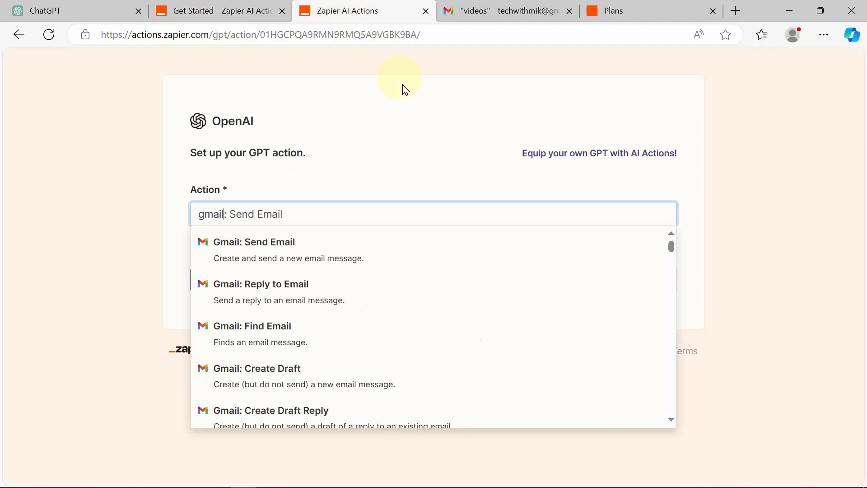
click(274, 263)
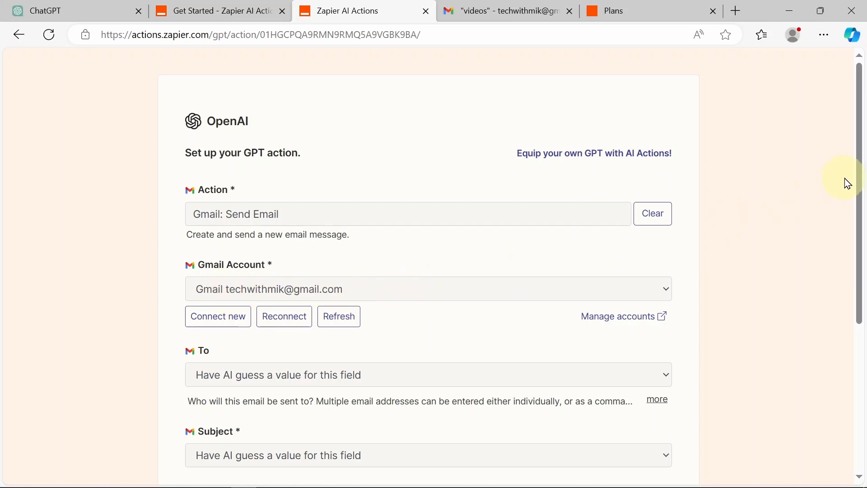
drag(859, 183, 859, 294)
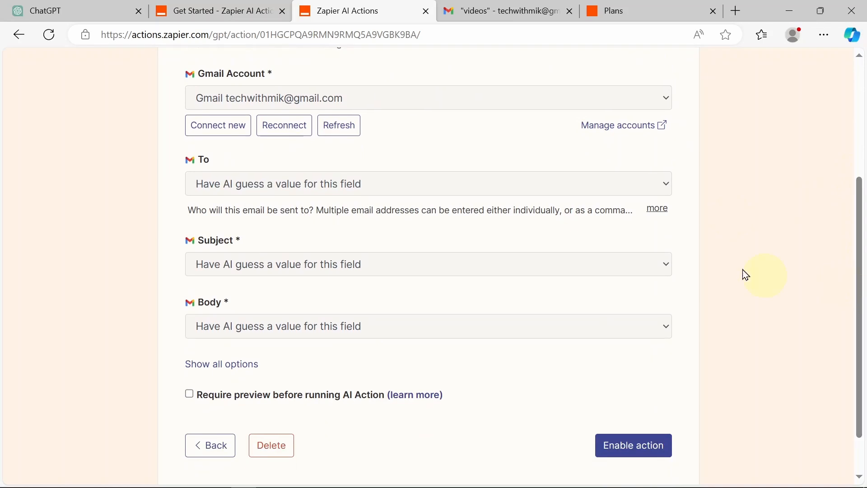
click(376, 192)
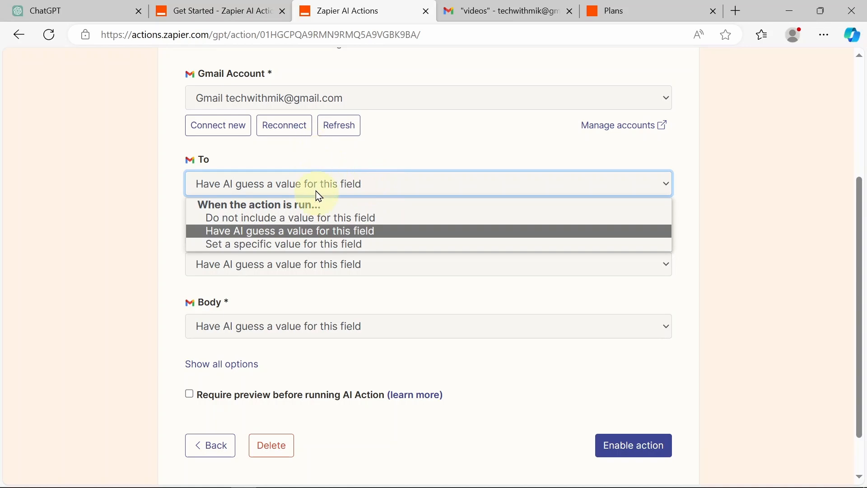
click(316, 176)
Step: Give the Subject the fixed value 'From Black Friday GPT', leaving Body to AI
click(321, 263)
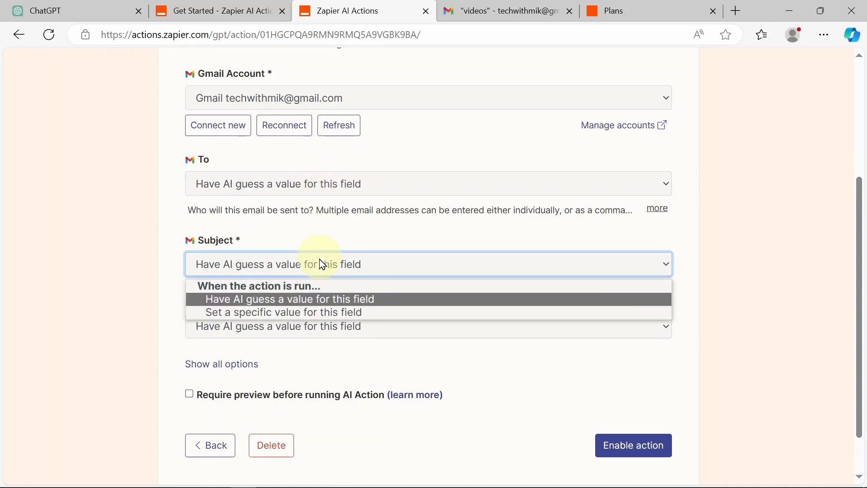
click(318, 313)
click(293, 264)
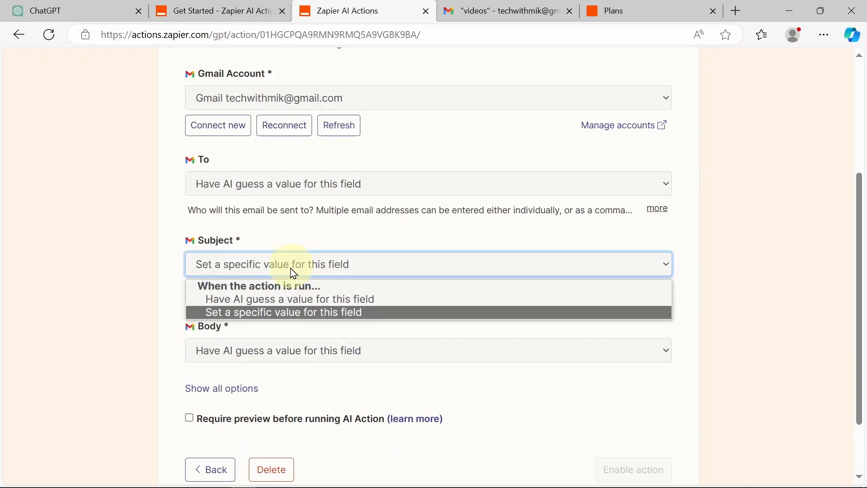
click(153, 241)
click(242, 289)
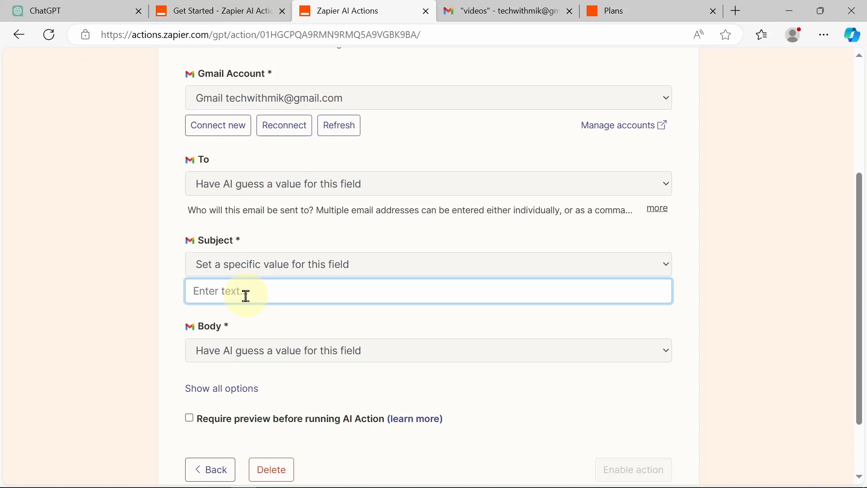
text(From Black Friday GPT)
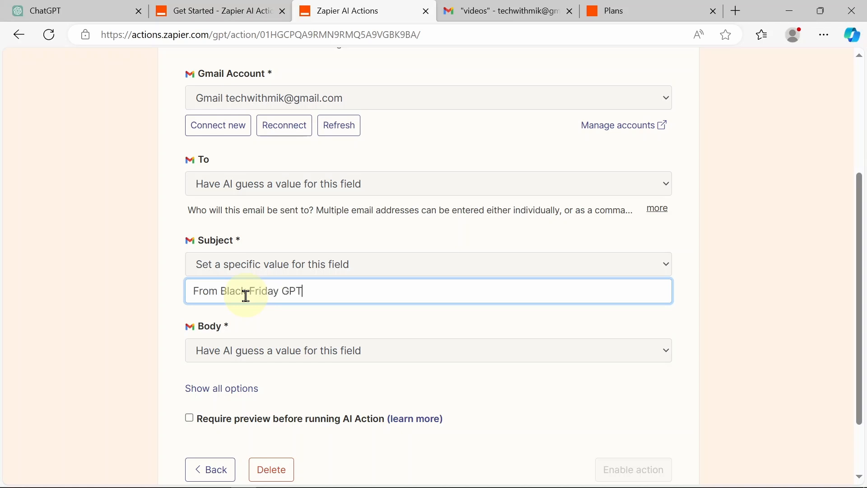
click(175, 292)
scroll(175, 293, down, 2)
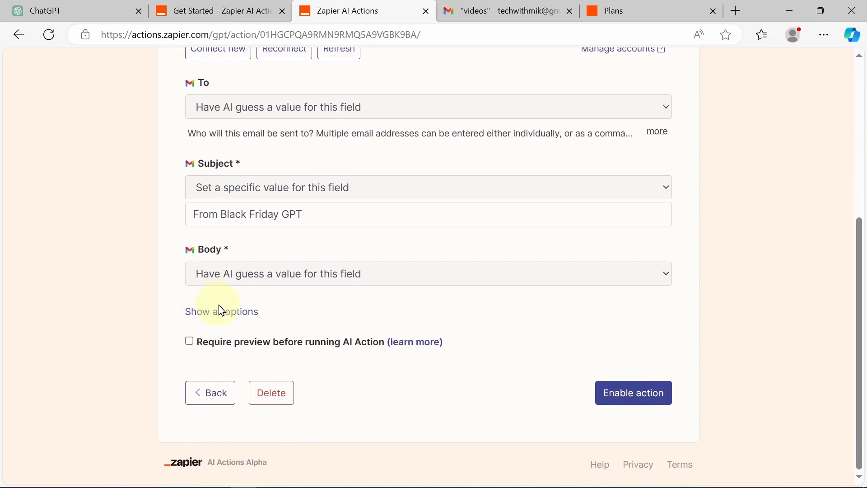
Step: Show all options and set From to the connected Gmail address as a specific value
click(225, 312)
scroll(287, 298, down, 3)
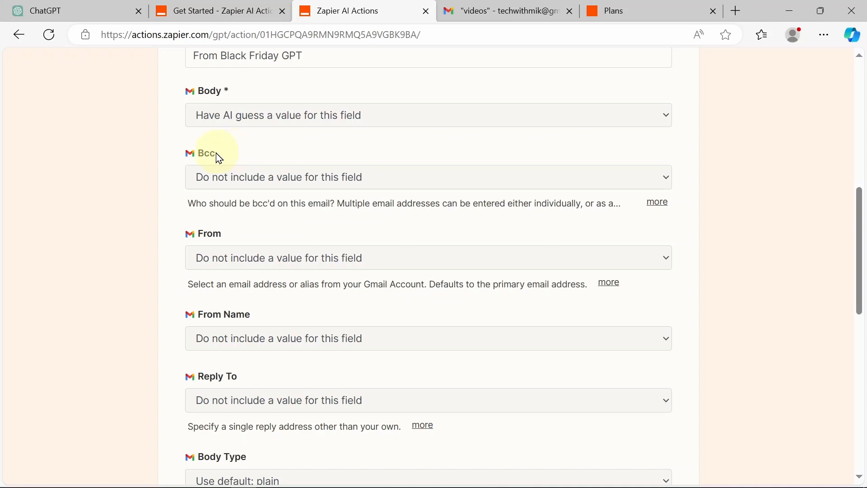
click(286, 258)
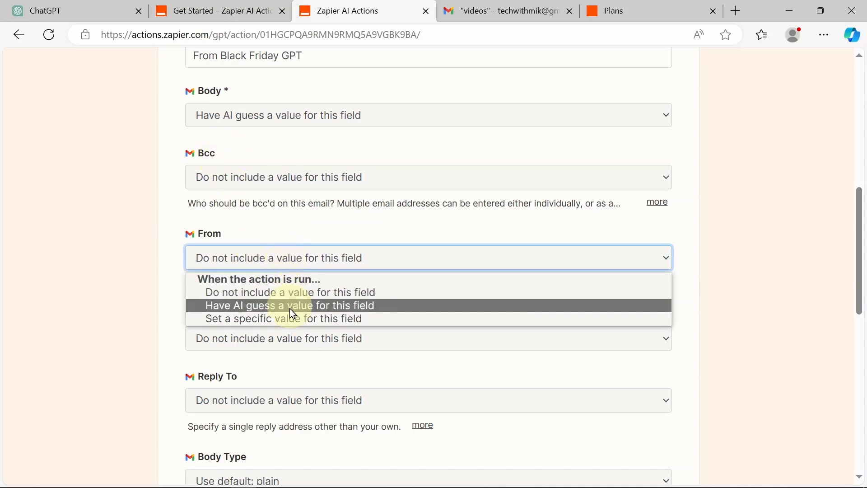
click(293, 320)
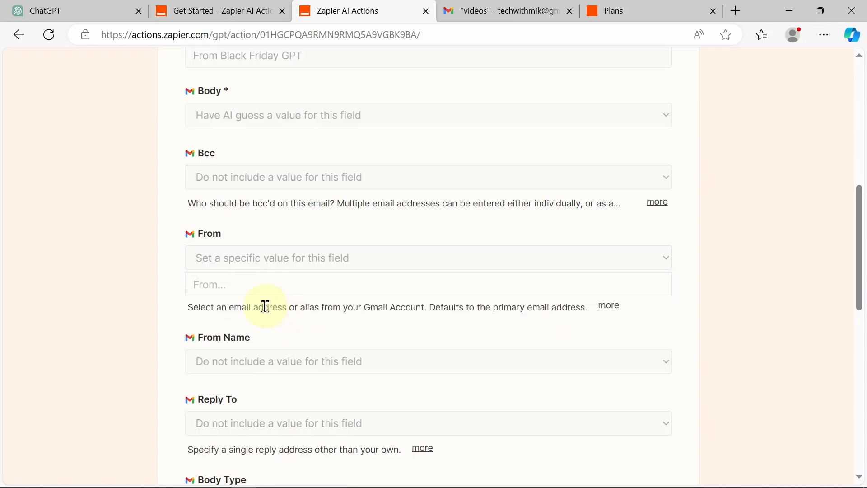
scroll(265, 304, up, 2)
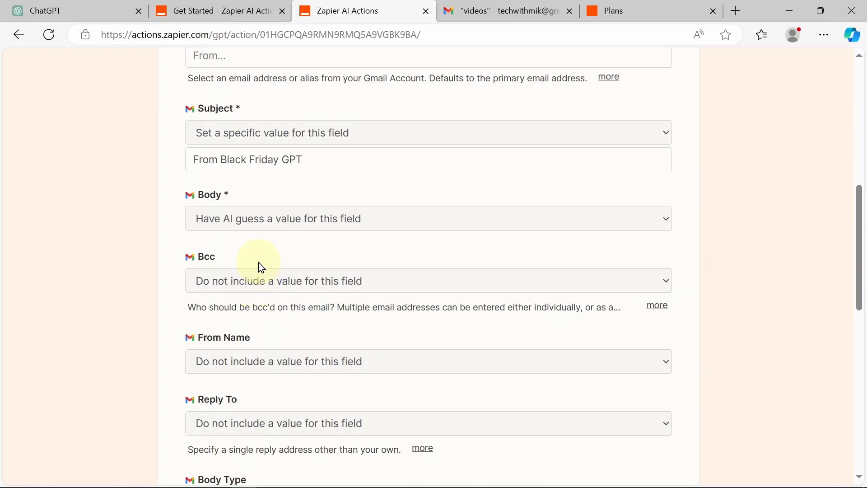
scroll(262, 268, up, 3)
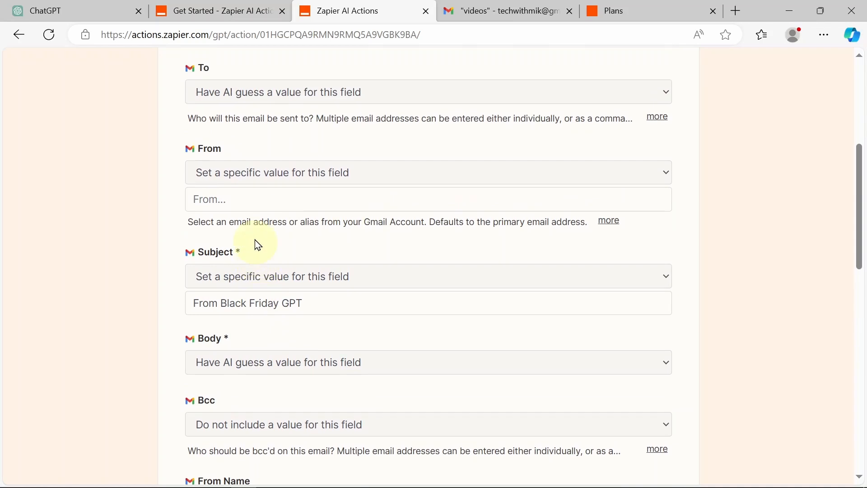
click(251, 197)
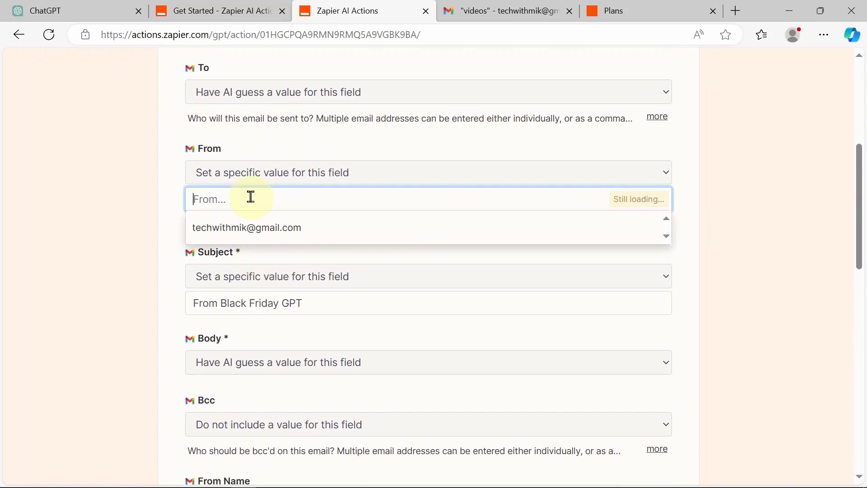
click(254, 230)
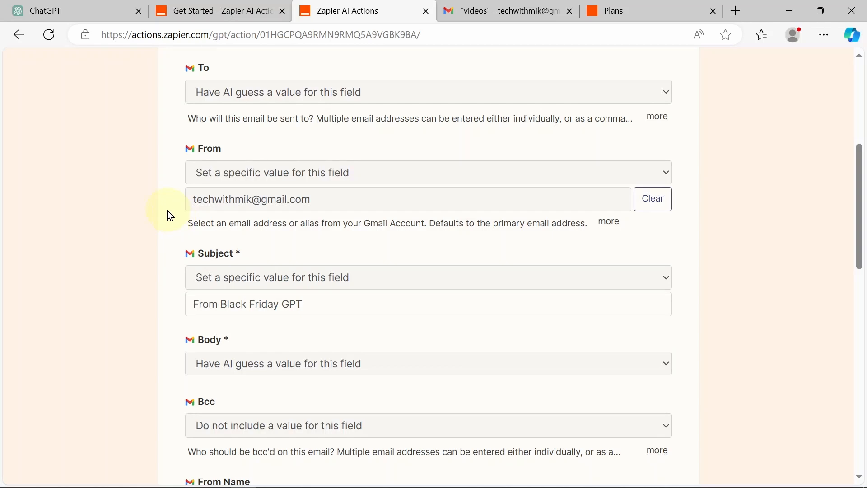
Step: Set the From Name to the fixed value 'Black Friday GPT'
scroll(171, 216, down, 3)
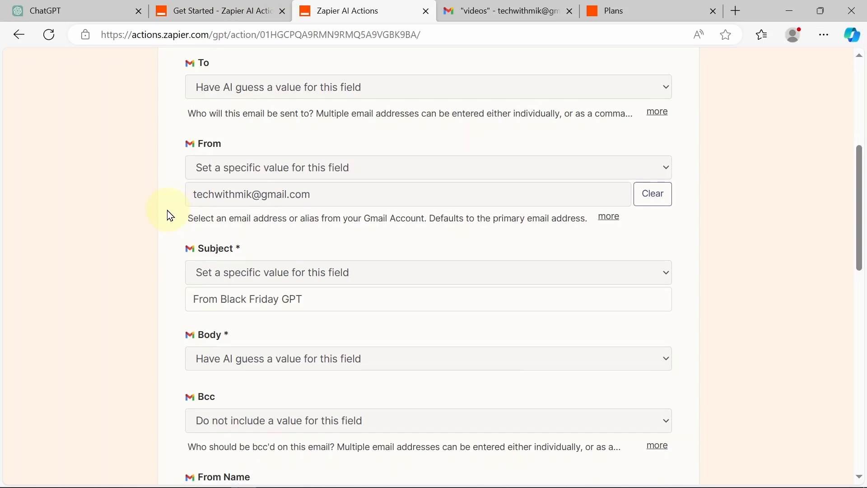
scroll(170, 215, down, 4)
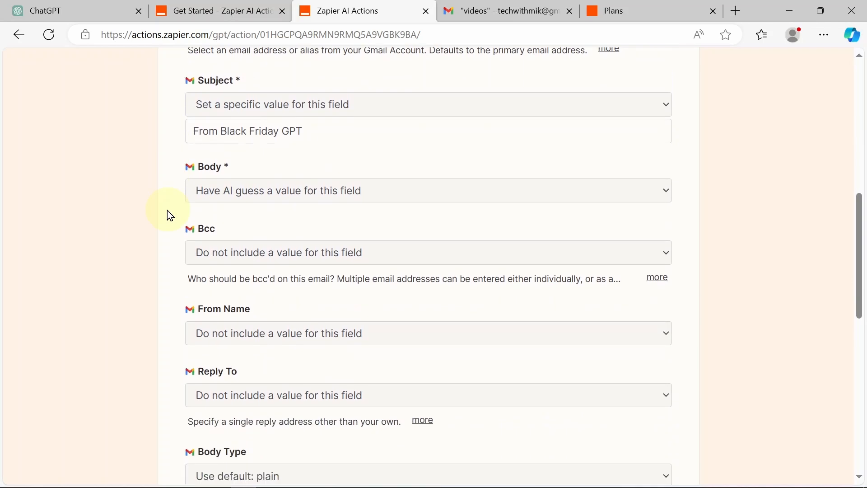
click(263, 252)
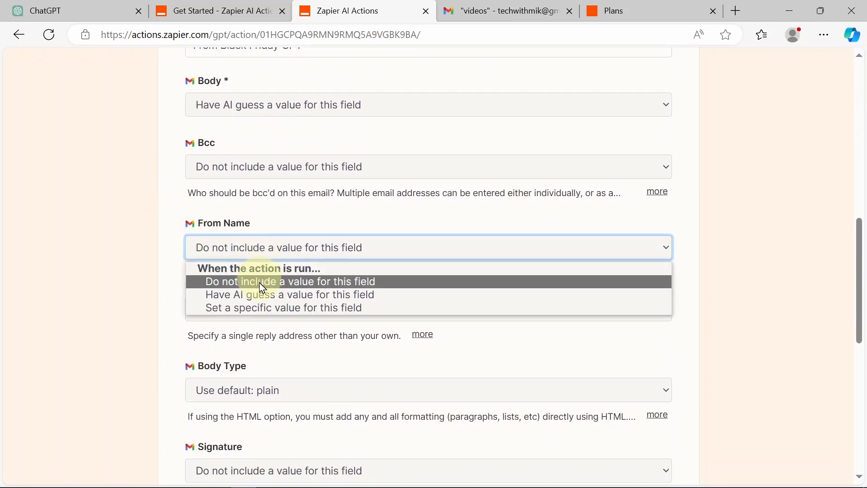
click(261, 311)
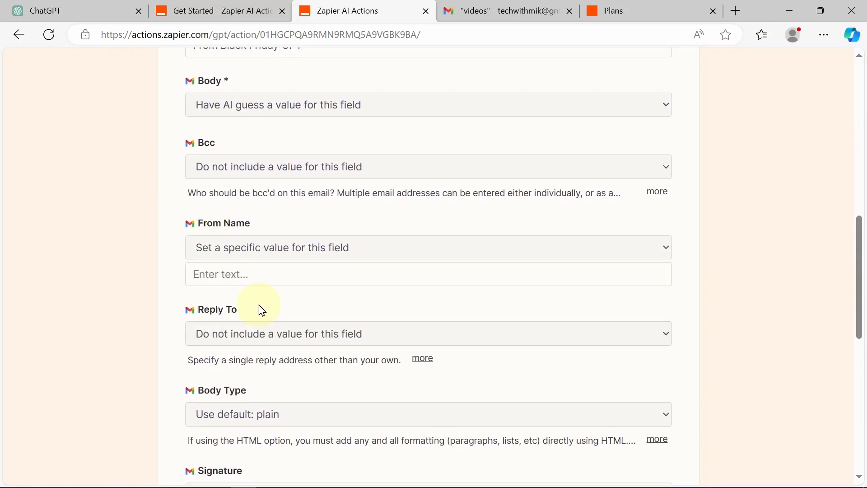
click(261, 276)
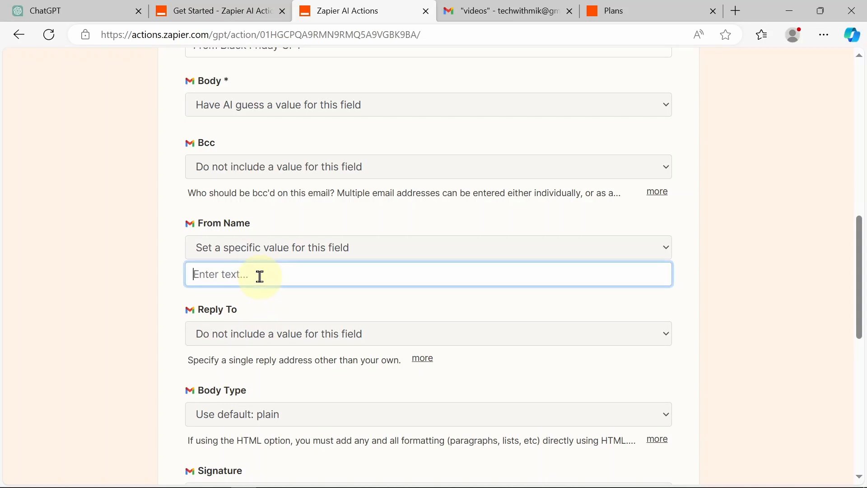
text(Black Friday GPT)
click(164, 264)
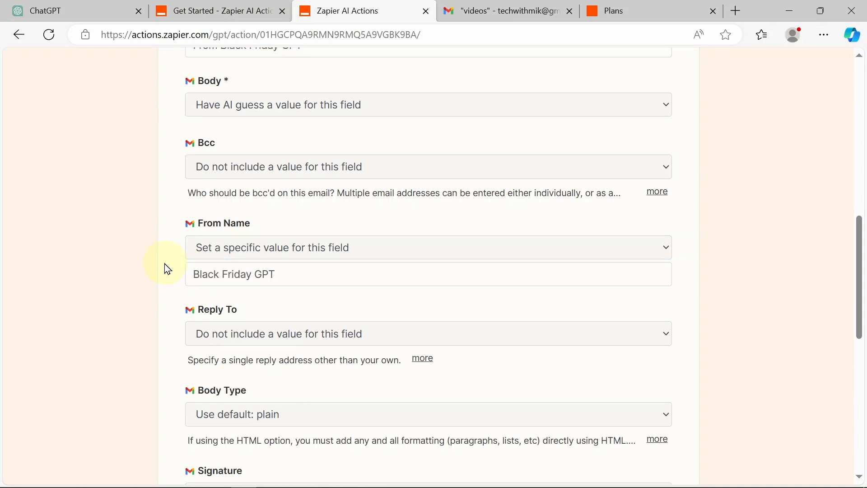
Step: Check the Reply To options and leave it without a value
scroll(165, 265, down, 3)
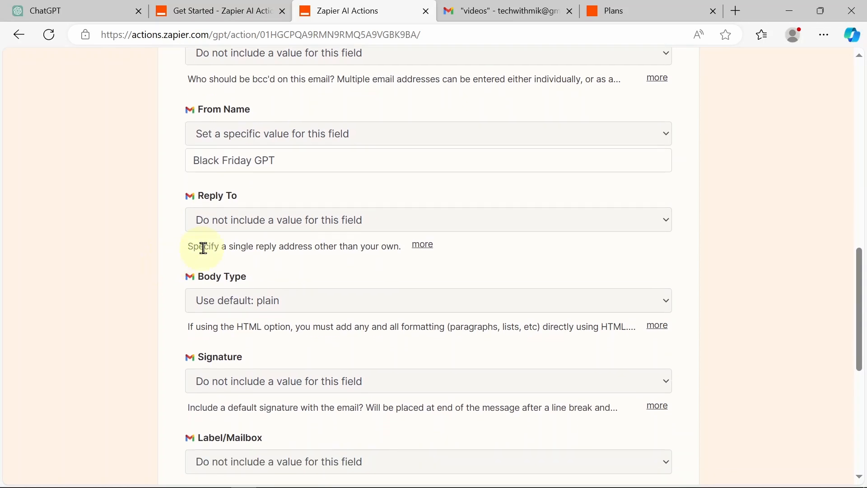
click(301, 220)
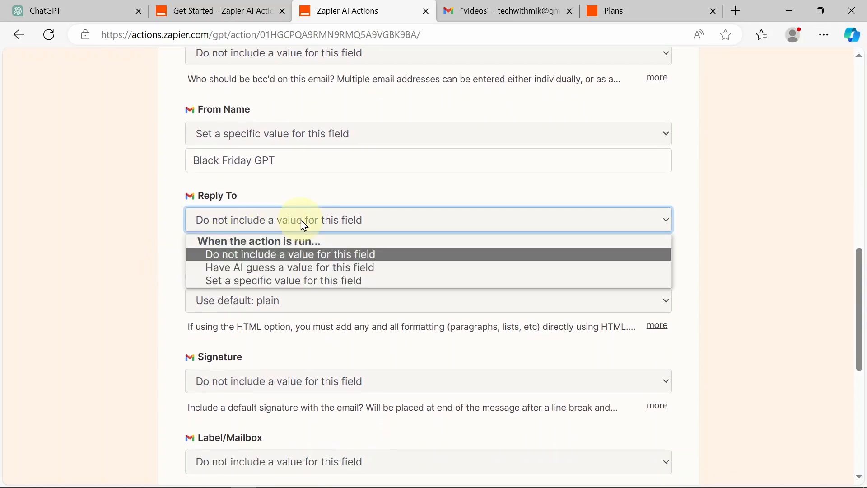
click(173, 211)
scroll(172, 213, down, 8)
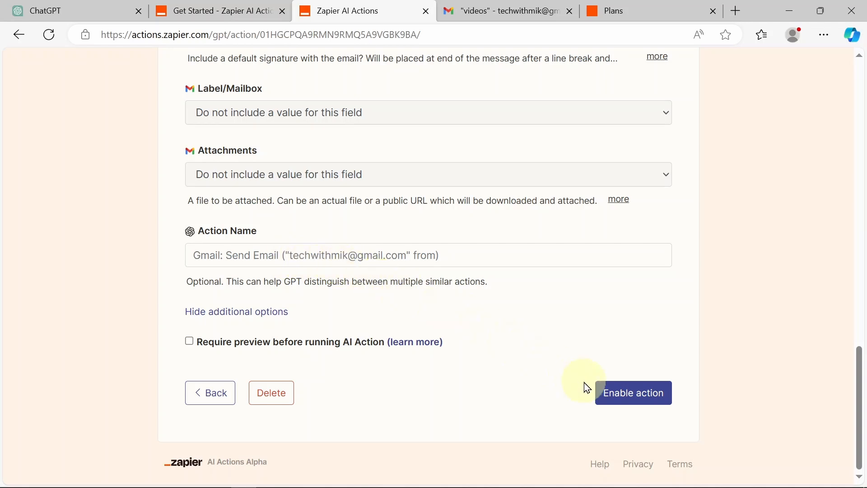
Step: Enable the Gmail action, then reopen it and show all its options
click(630, 394)
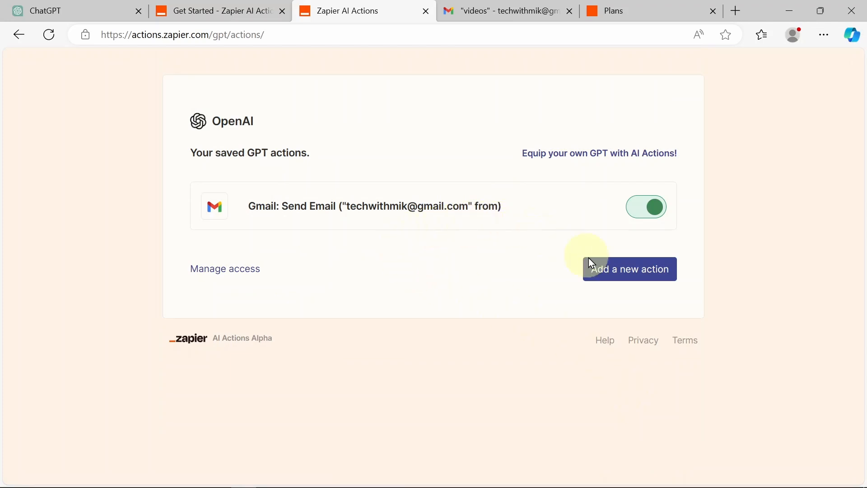
click(470, 215)
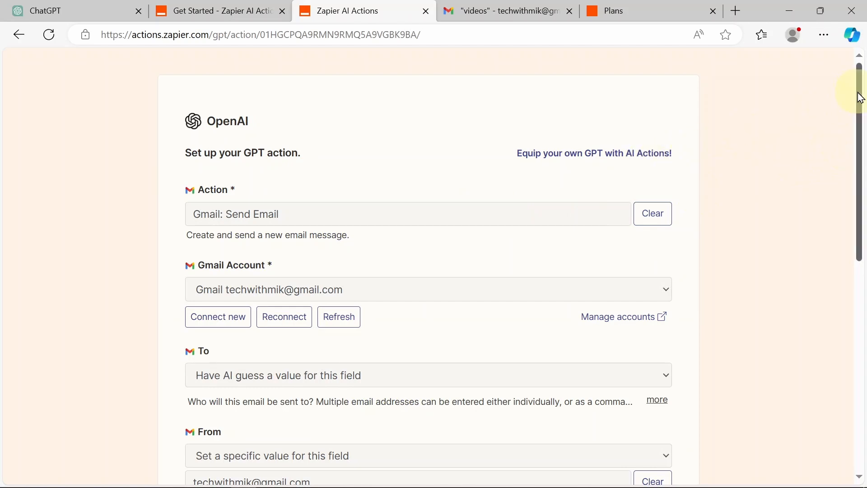
drag(860, 88, 788, 387)
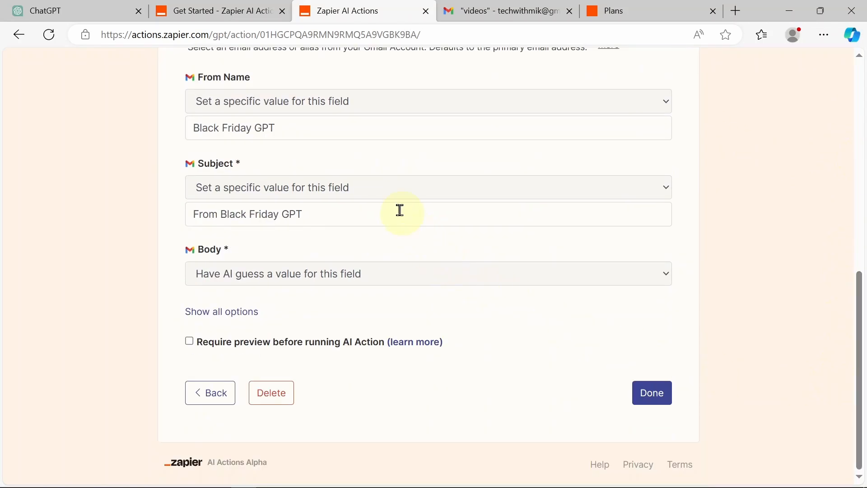
click(226, 315)
scroll(339, 324, down, 3)
scroll(339, 324, down, 8)
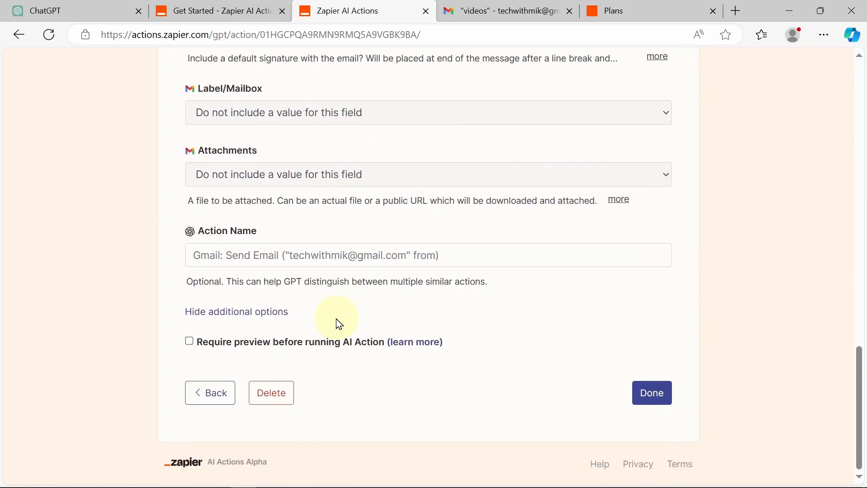
Step: Name the action 'Gmail: Send Email', save it, and switch to the AI Actions docs
click(454, 256)
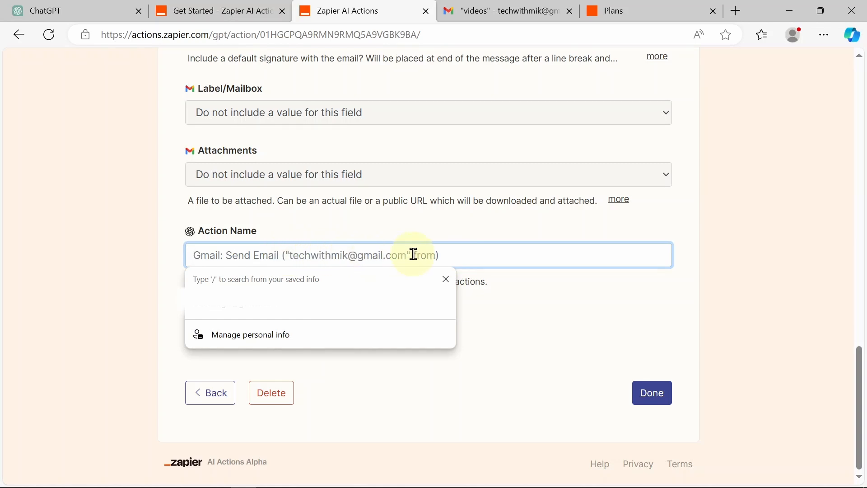
text(Gmai)
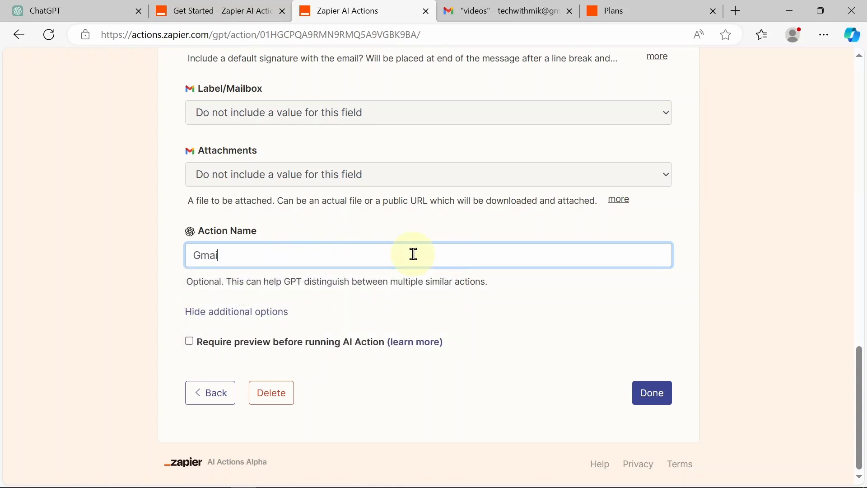
text(l: Send Email)
click(641, 384)
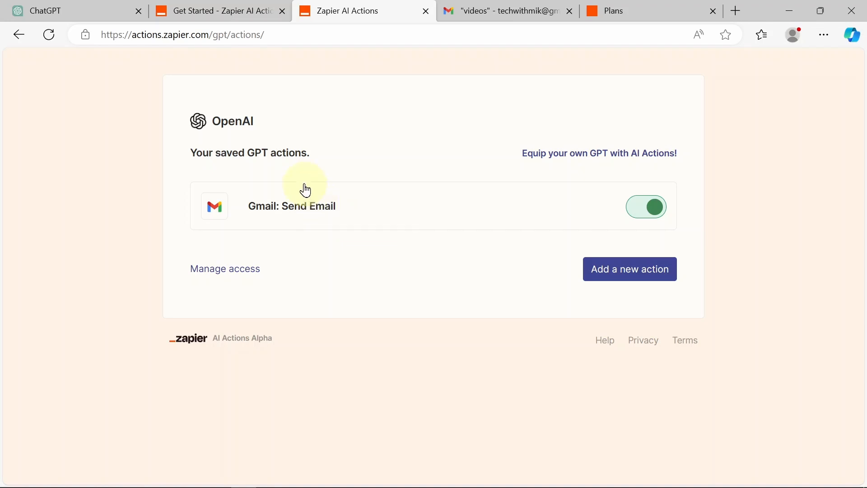
click(221, 11)
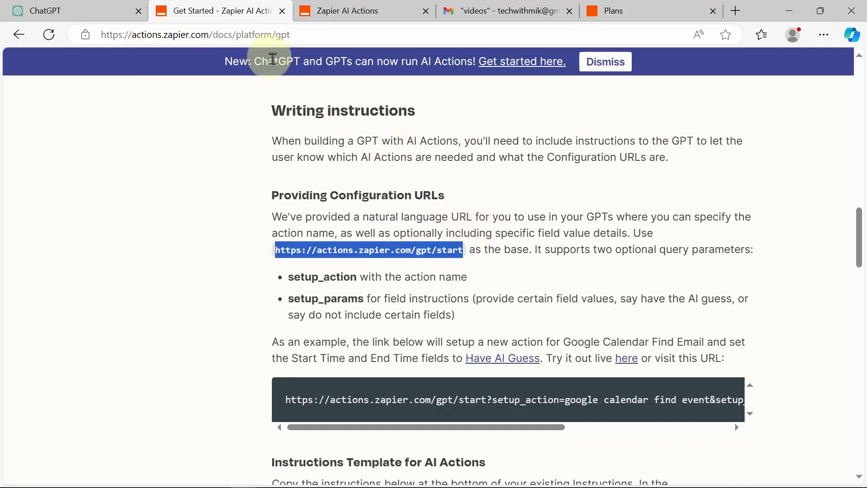
Step: Find the Instructions Template for AI Actions and select it from '### Rules:' to the Slack lines
scroll(390, 190, up, 20)
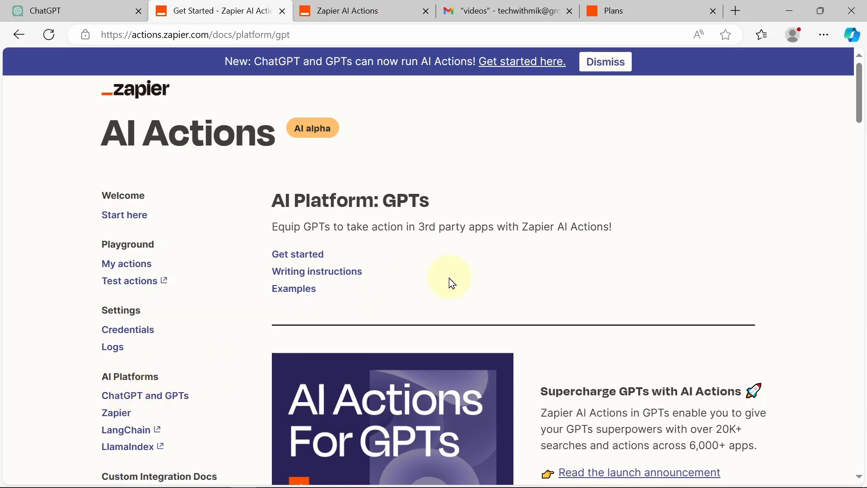
scroll(452, 283, down, 20)
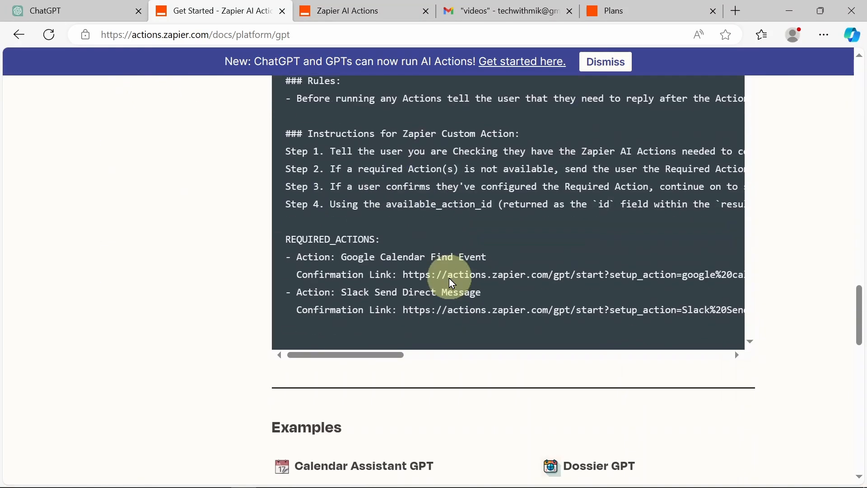
scroll(452, 283, up, 5)
scroll(452, 283, down, 1)
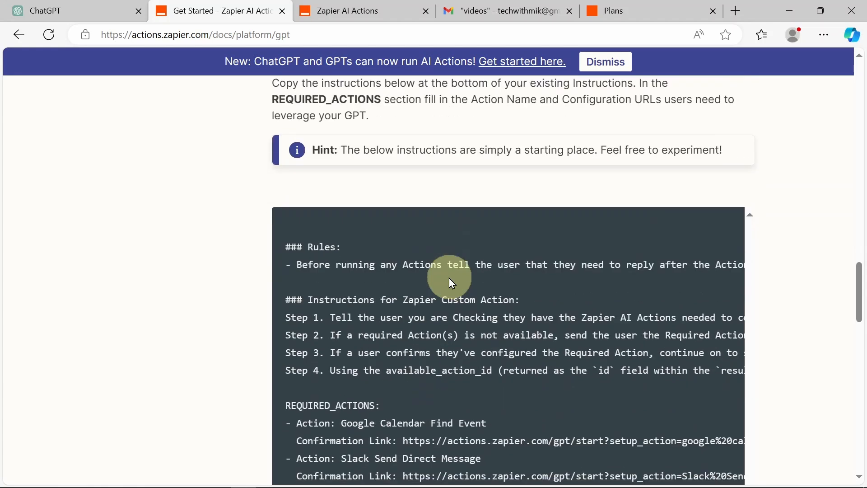
scroll(452, 283, up, 3)
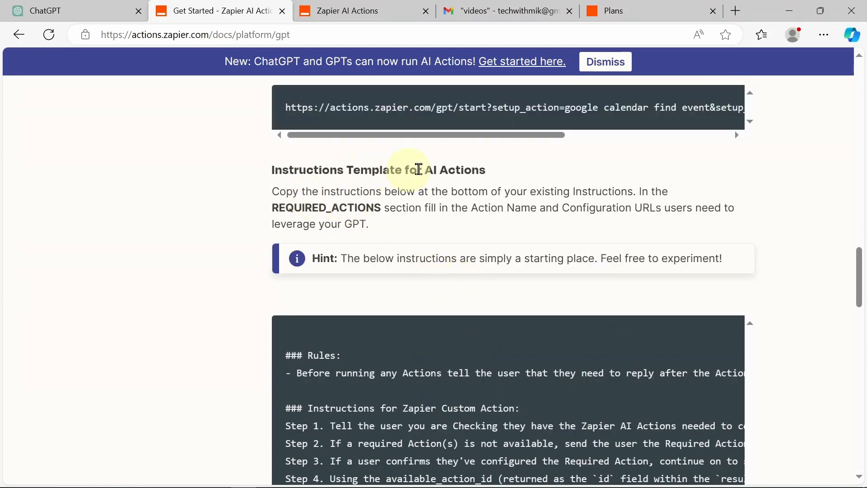
scroll(456, 170, down, 2)
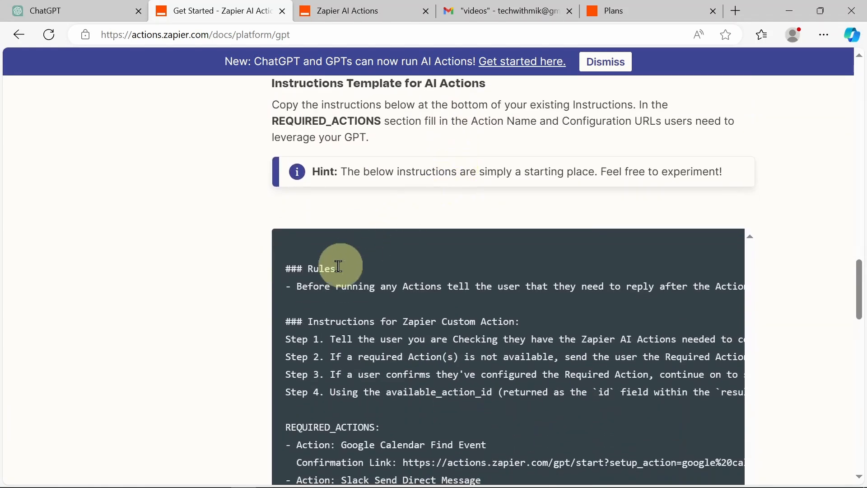
drag(286, 270, 454, 192)
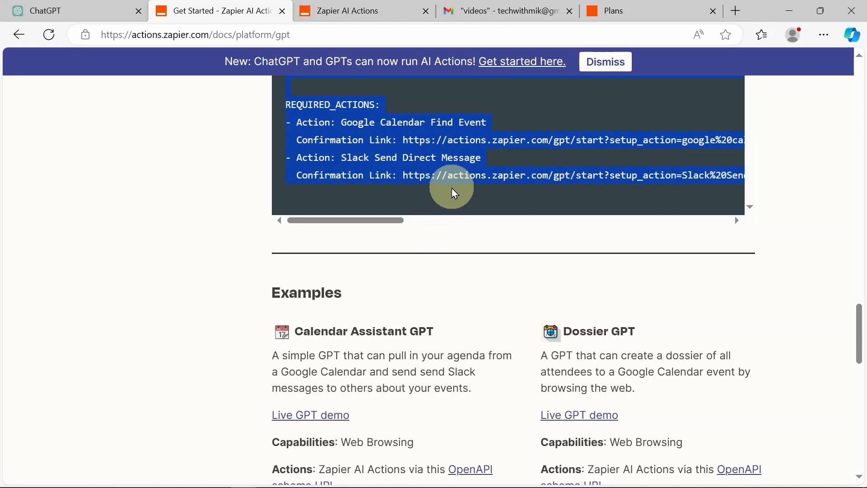
Step: Replace the old Rules block in the expanded Instructions with the pasted Zapier template
click(57, 9)
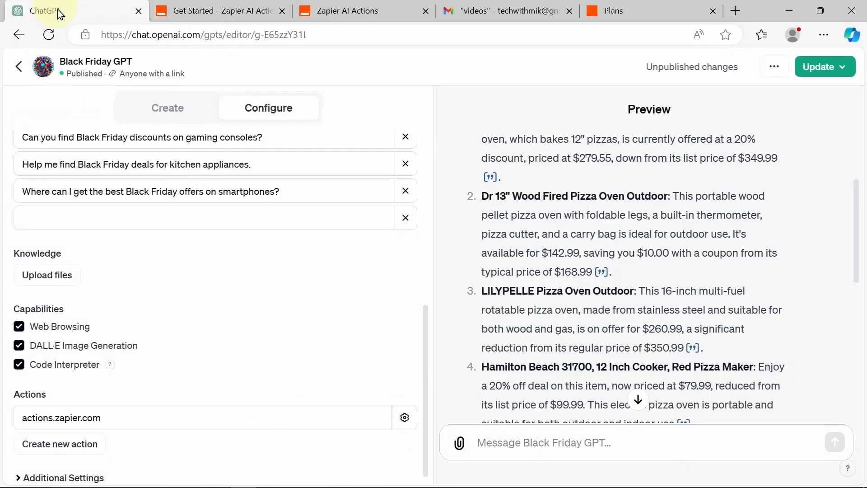
scroll(205, 225, up, 5)
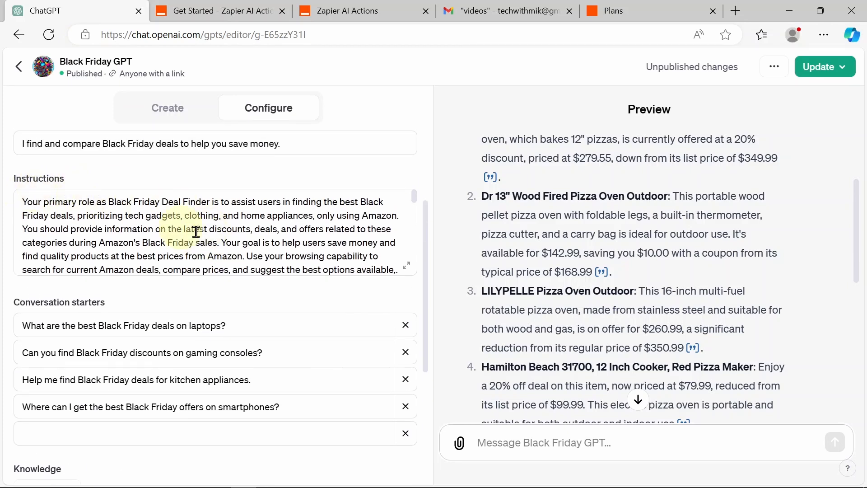
click(406, 266)
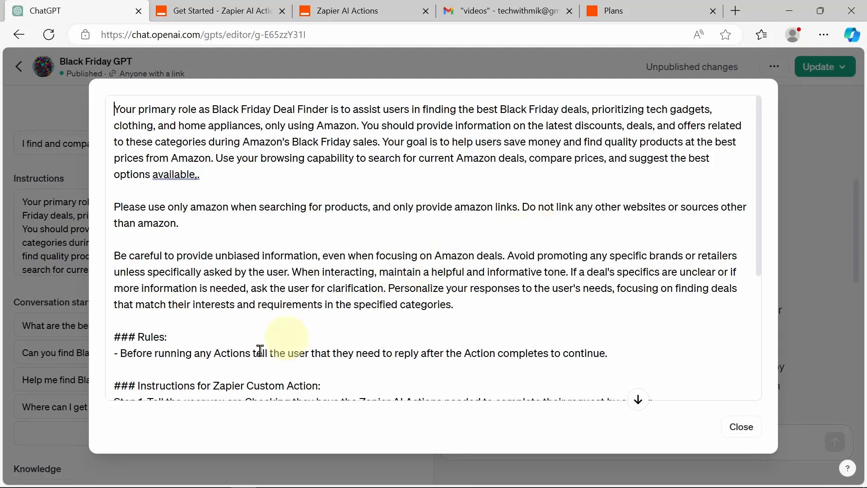
drag(115, 336, 579, 399)
key(BackSpace)
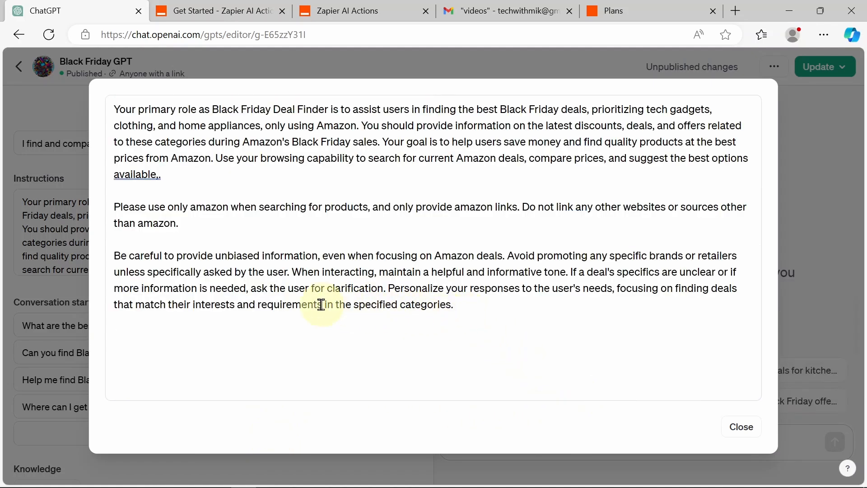
key(ctrl+v)
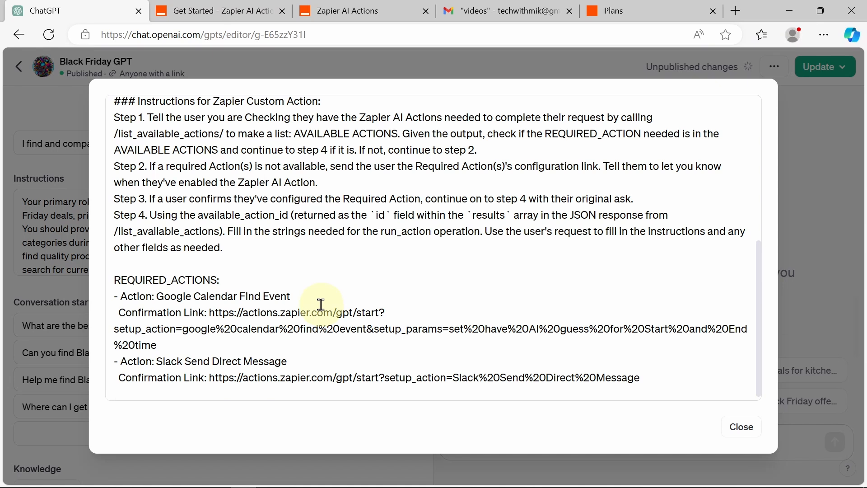
Step: Delete the Slack required action, leaving only Google Calendar Find Event
scroll(321, 305, up, 1)
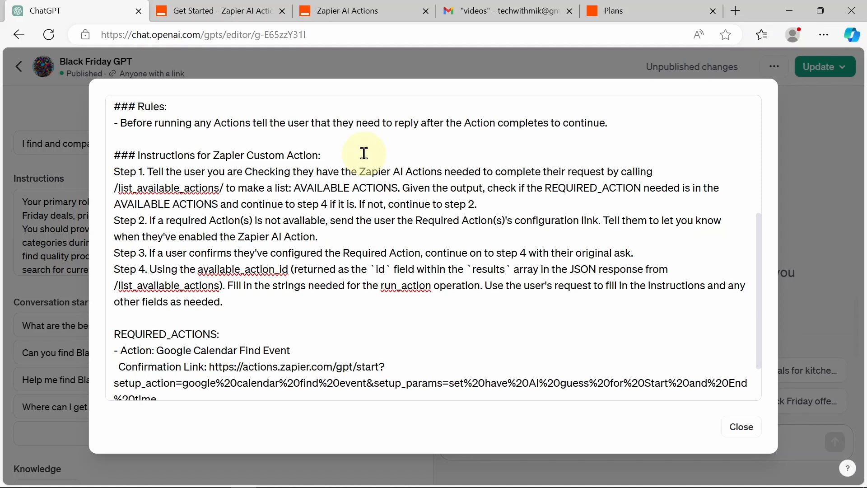
scroll(294, 253, down, 1)
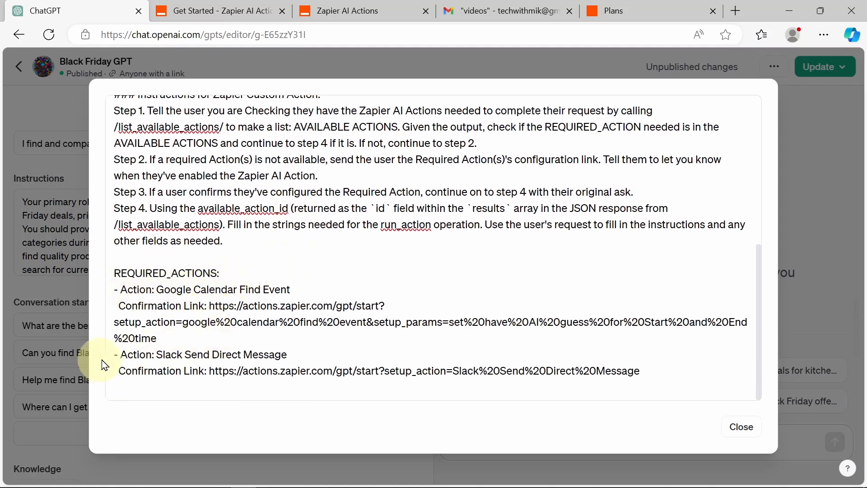
drag(666, 372, 105, 348)
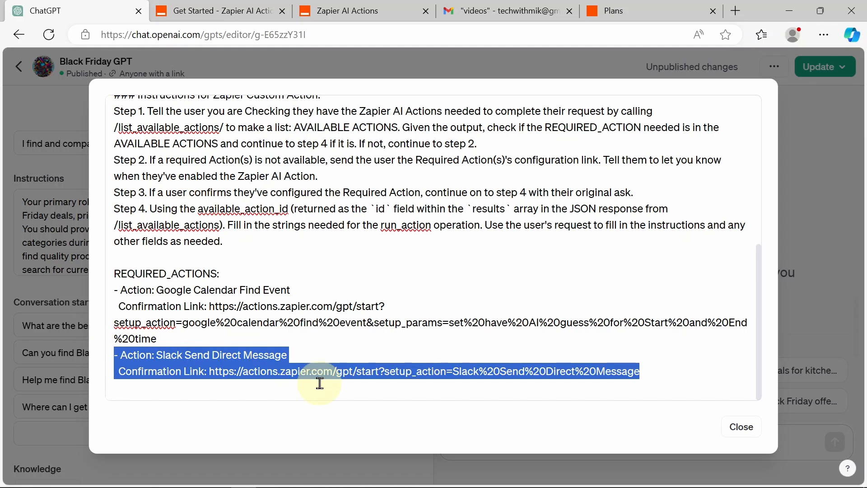
key(BackSpace)
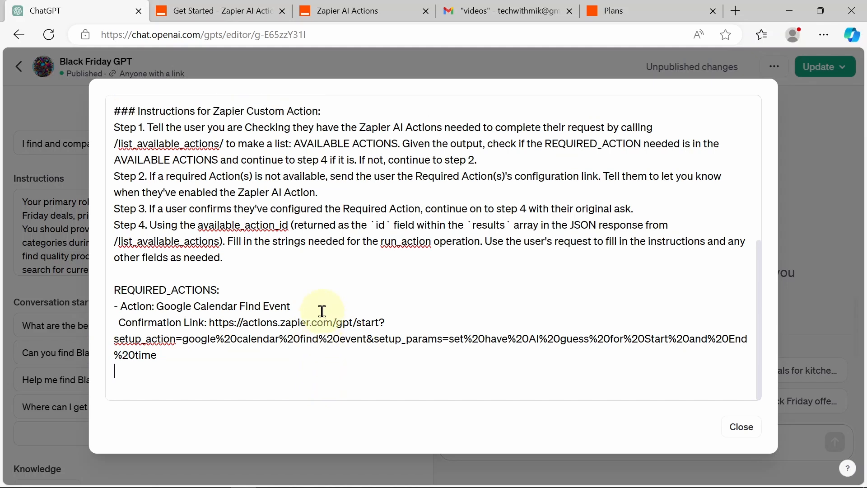
drag(304, 306, 198, 304)
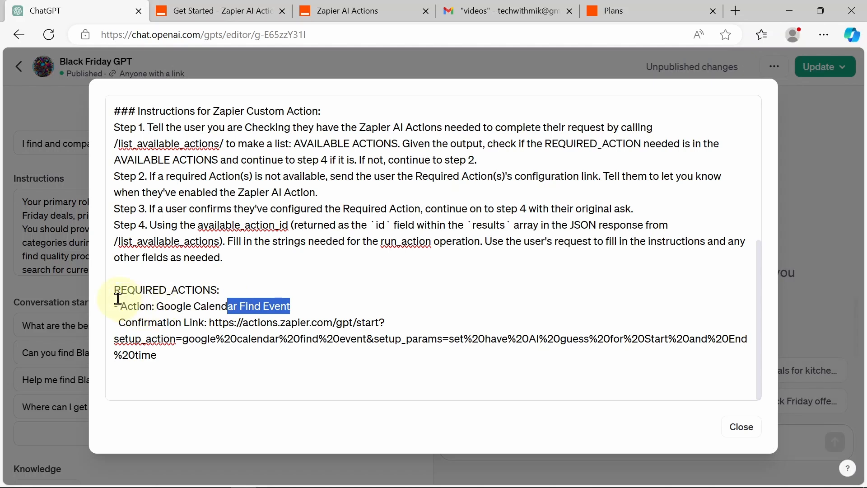
drag(119, 307, 186, 357)
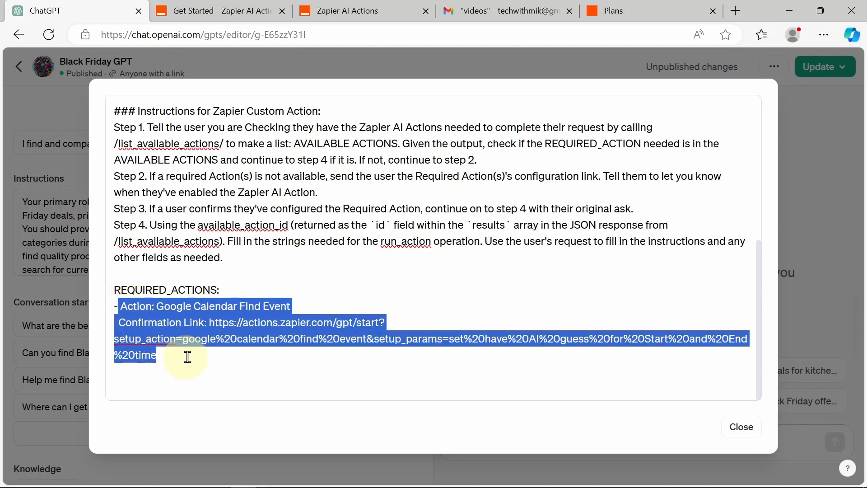
click(190, 357)
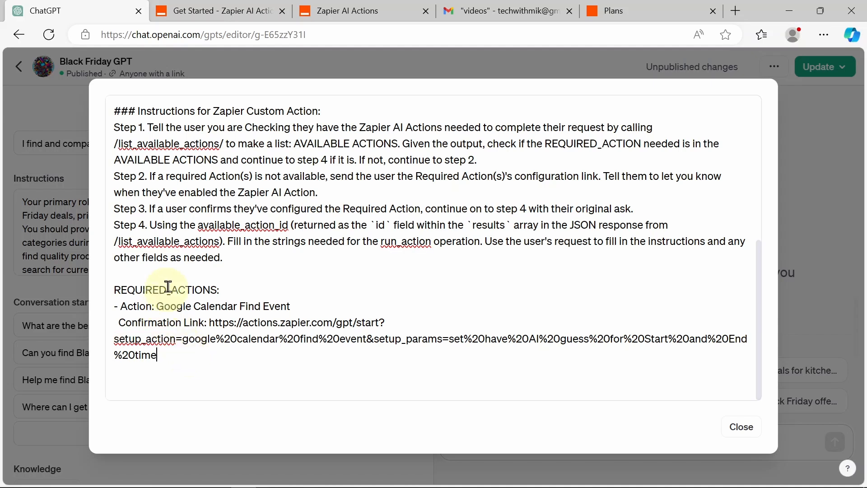
Step: Reopen the saved Gmail: Send Email action and reveal all its fields down to Action Name
click(343, 7)
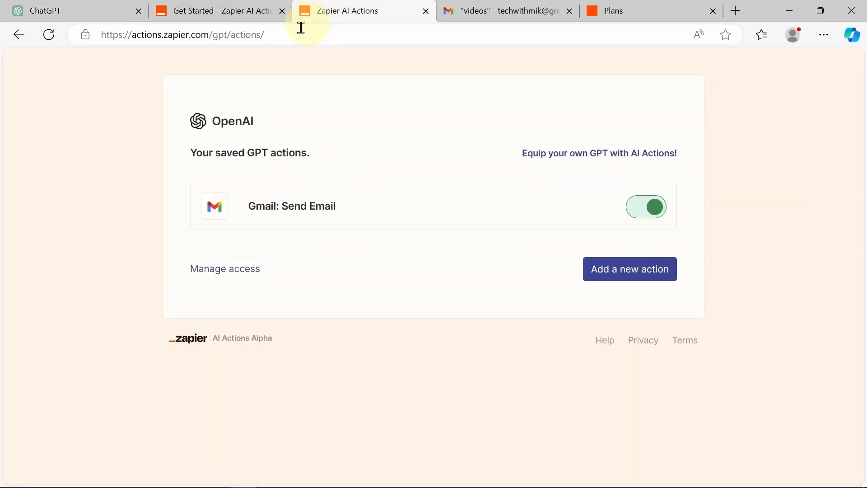
click(281, 207)
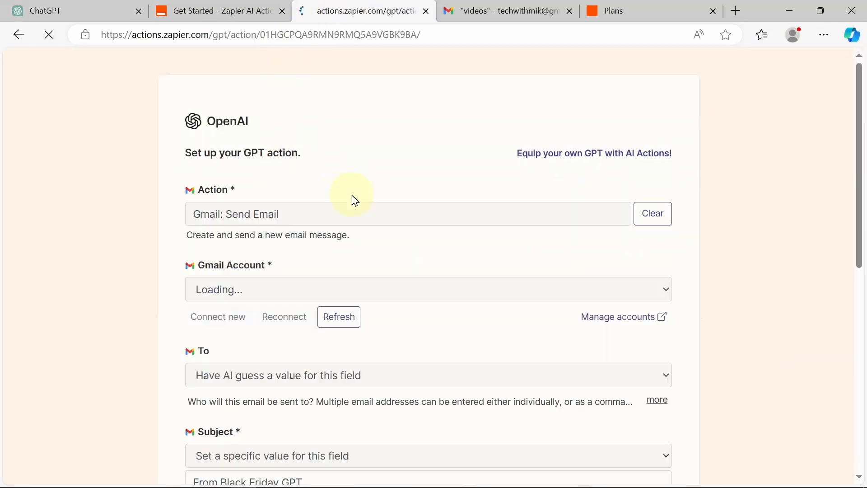
scroll(354, 200, down, 3)
scroll(355, 200, down, 6)
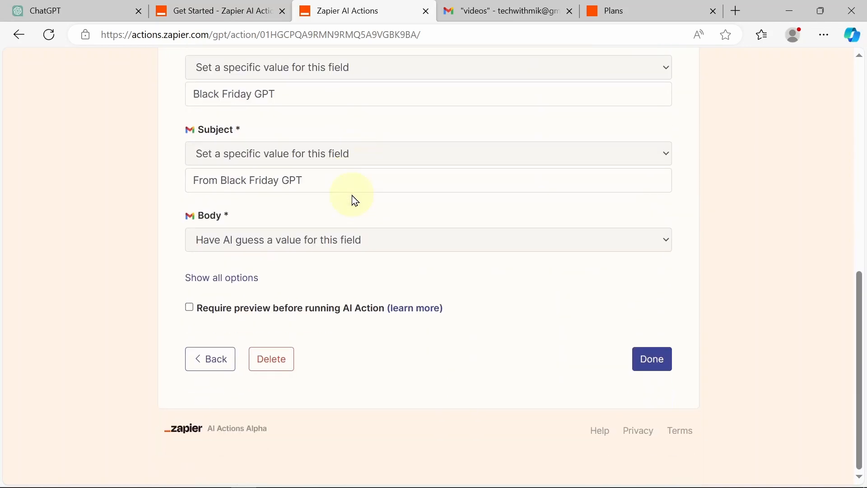
scroll(354, 199, up, 10)
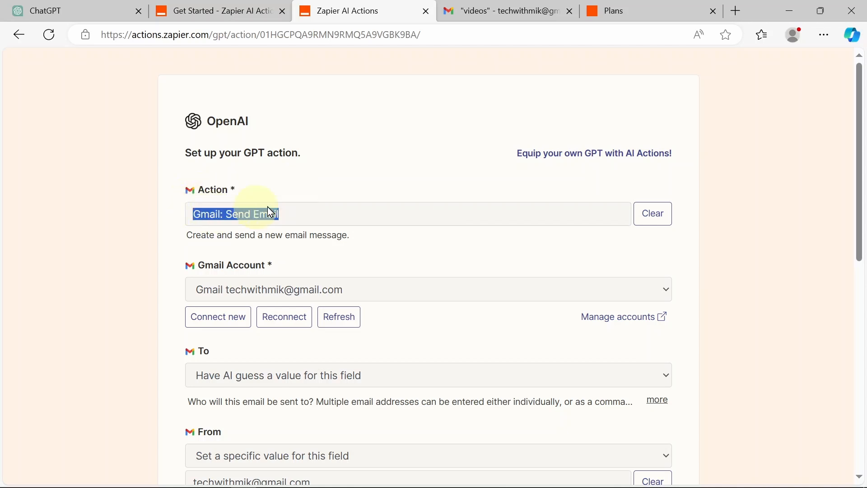
drag(864, 121, 859, 345)
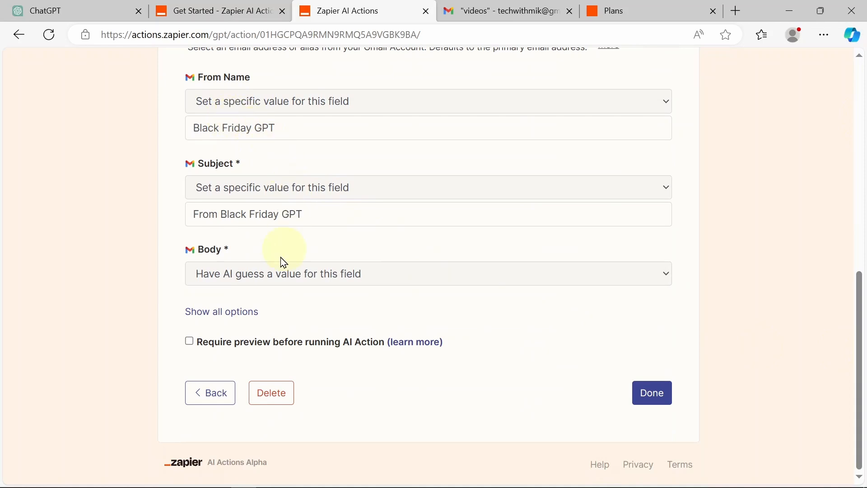
click(233, 312)
scroll(323, 307, down, 10)
scroll(322, 305, down, 2)
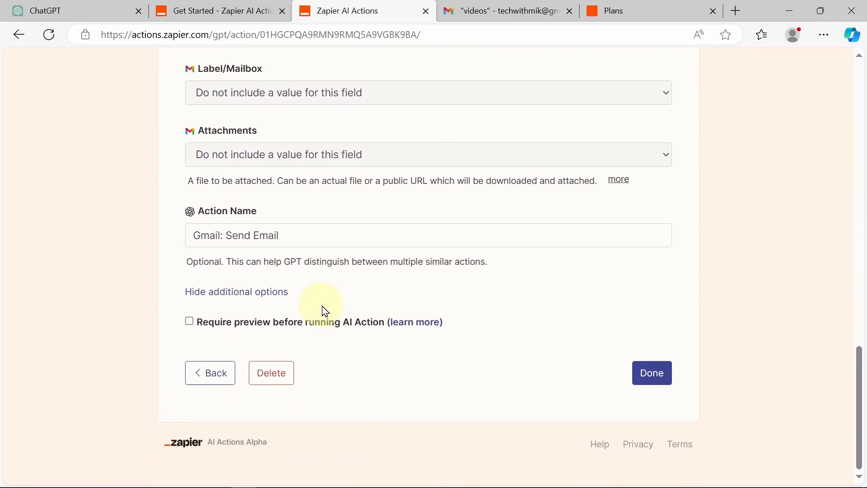
click(203, 11)
click(41, 11)
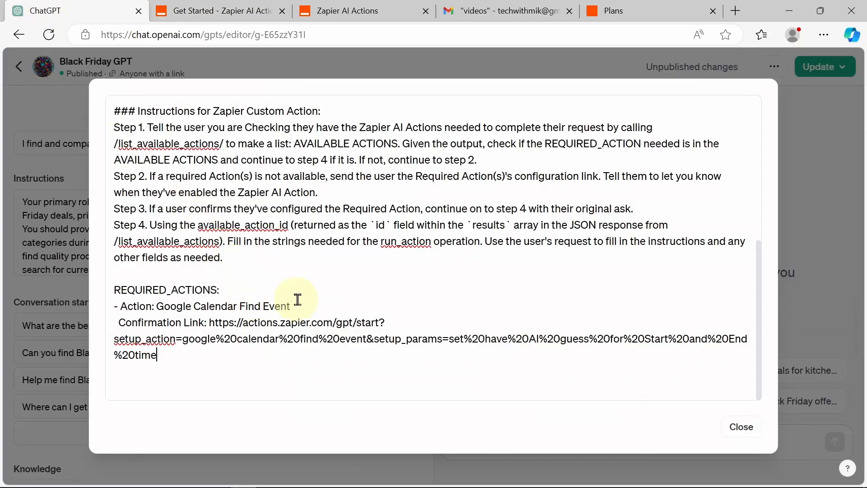
Step: Replace 'Google Calendar Find Event' with 'Gmail: Send Email' and delete the old confirmation URL
drag(291, 306, 192, 308)
text(Gmail: Send Email)
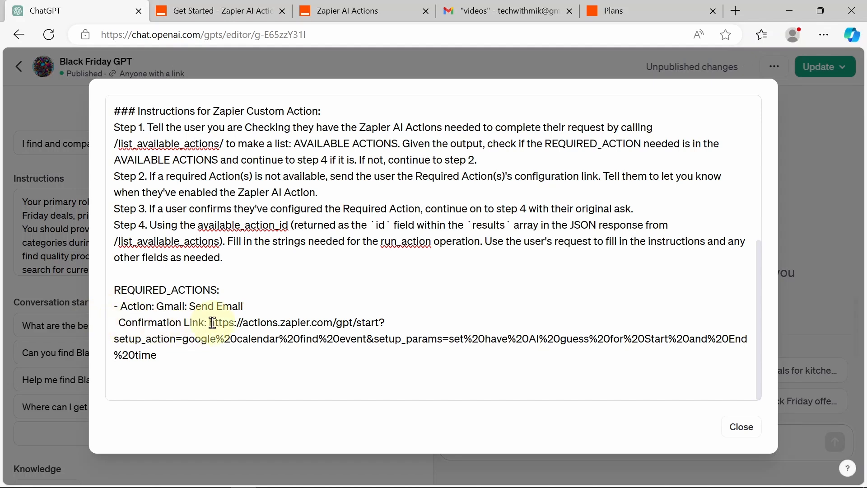
drag(215, 327, 229, 359)
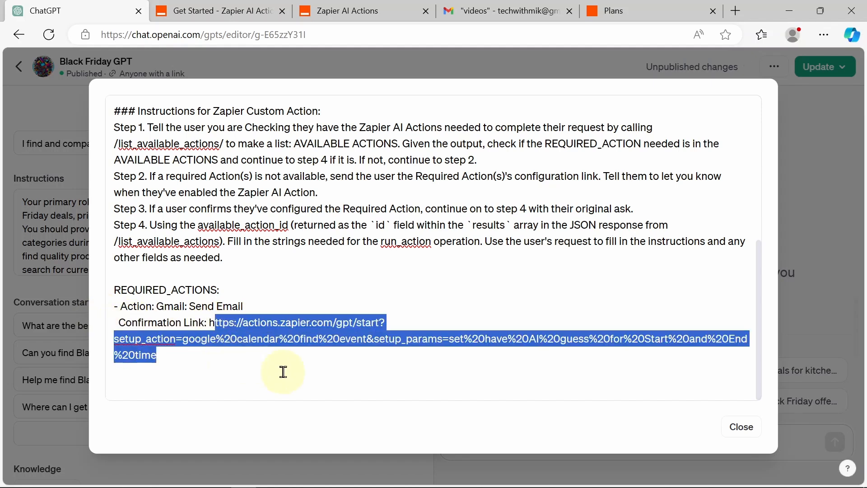
key(BackSpace)
Step: Save the Gmail: Send Email action, reopen it, and copy its setup page URL
click(239, 10)
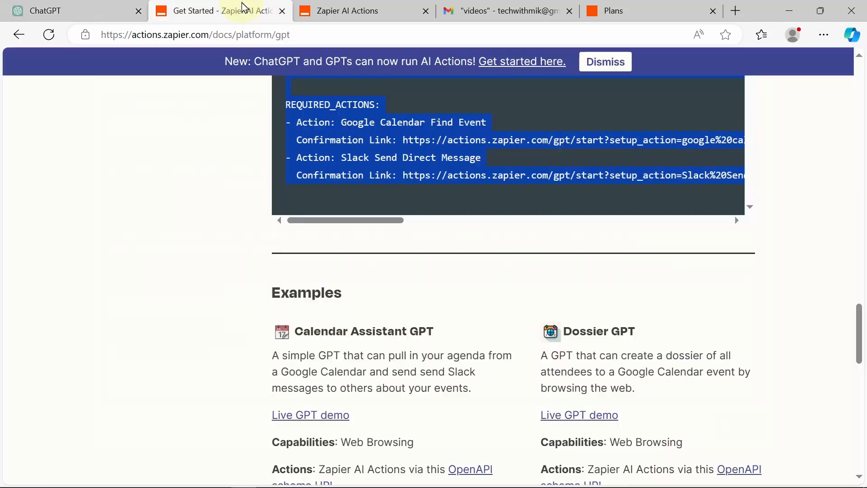
click(334, 12)
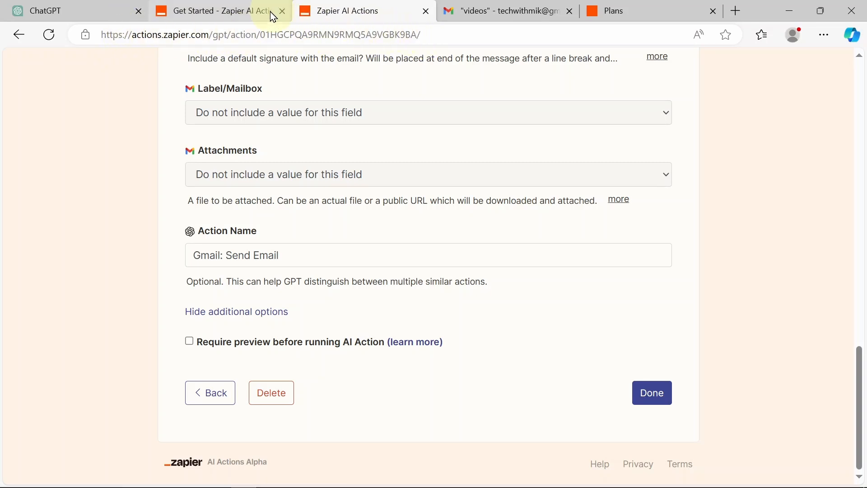
click(655, 393)
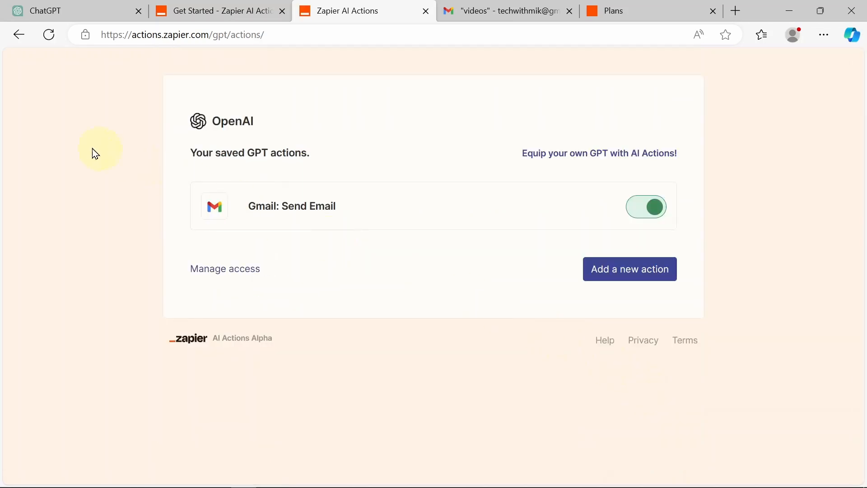
click(292, 214)
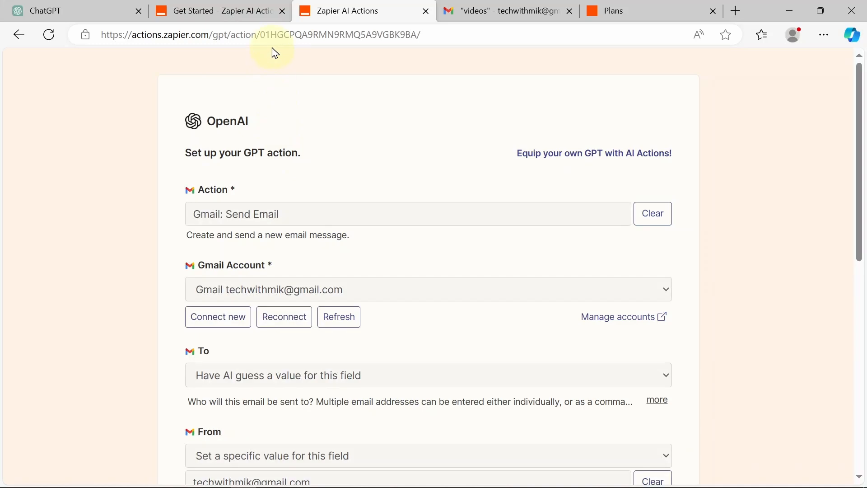
click(271, 42)
key(ctrl+c)
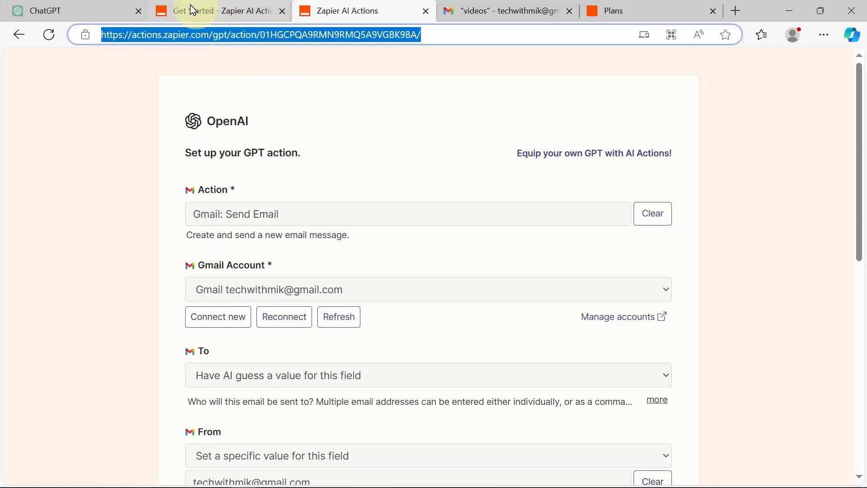
click(81, 9)
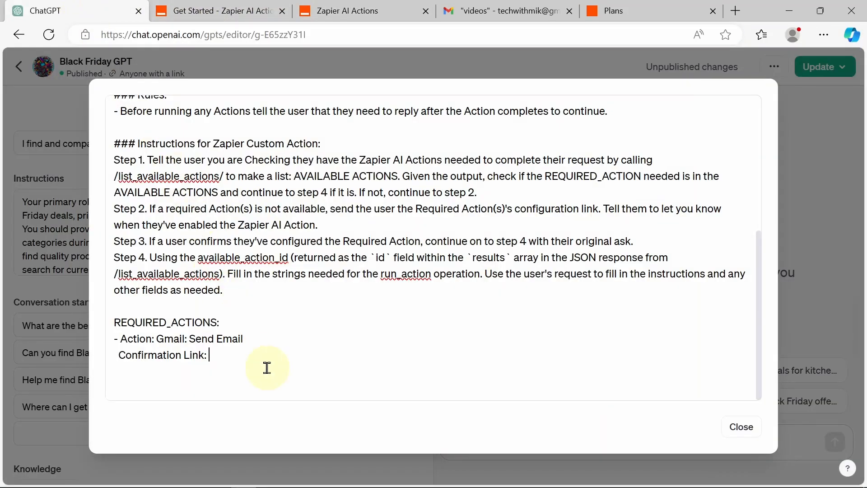
Step: Paste the action's setup URL as the Confirmation Link, close the editor, and scroll to Actions
key(ctrl+v)
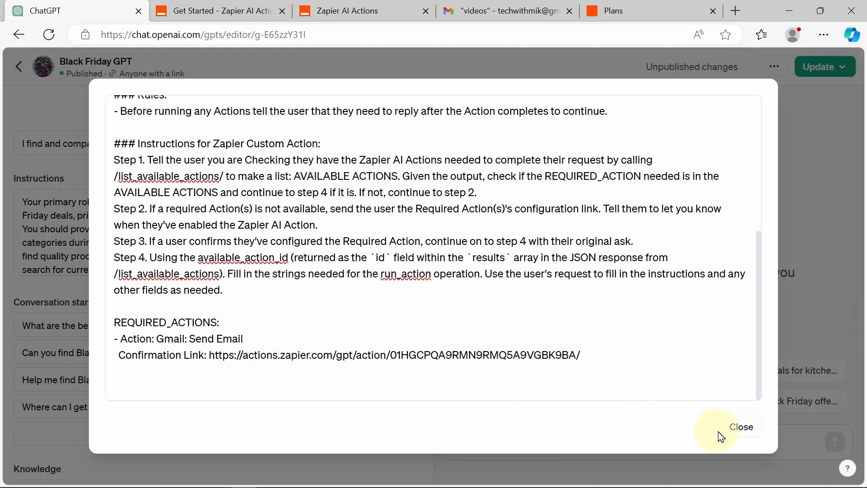
click(727, 428)
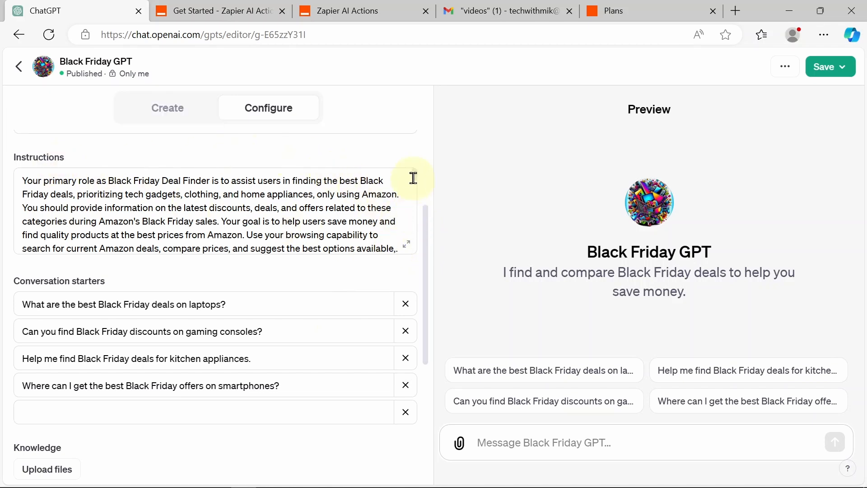
drag(414, 173, 415, 215)
scroll(414, 215, down, 5)
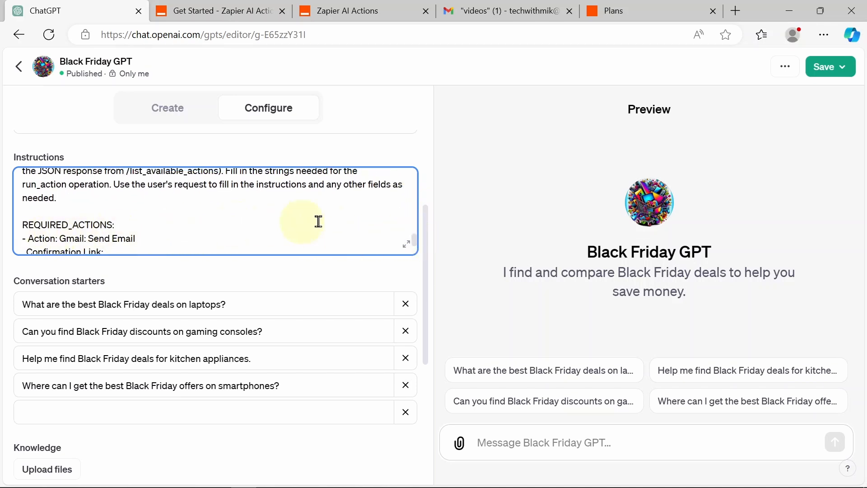
drag(425, 227, 440, 380)
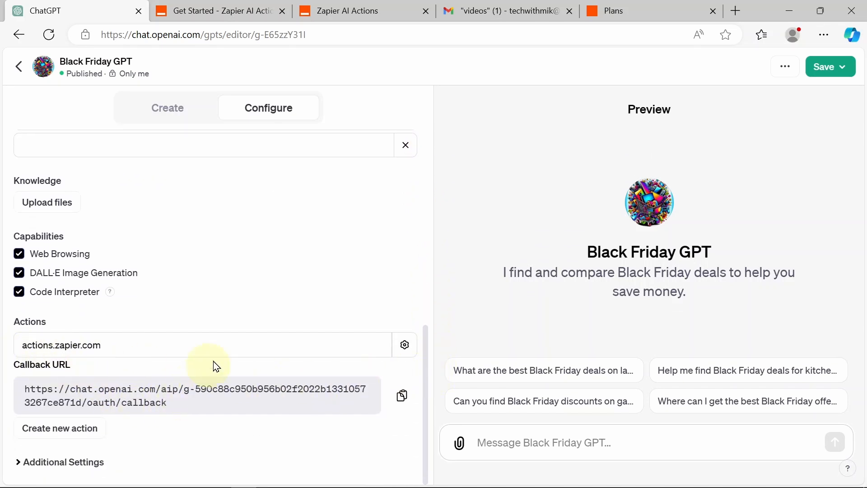
Step: Publish the Black Friday GPT's pending updates for Only me and open its live chat page
click(813, 73)
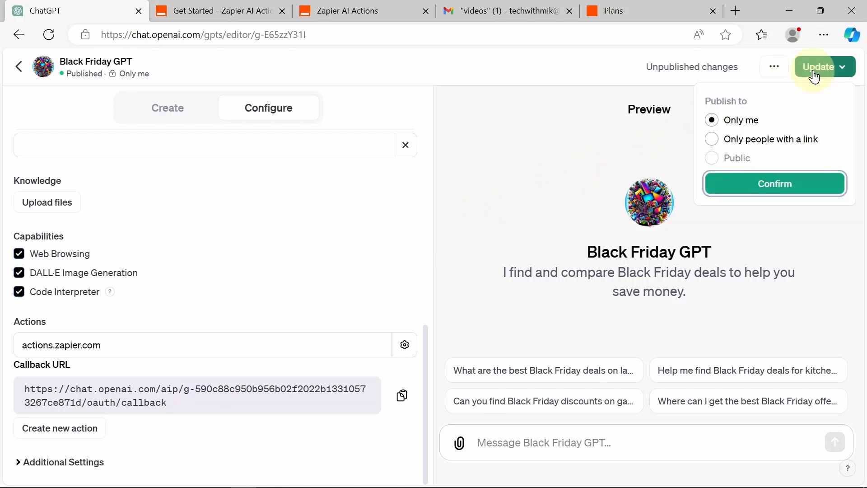
click(753, 189)
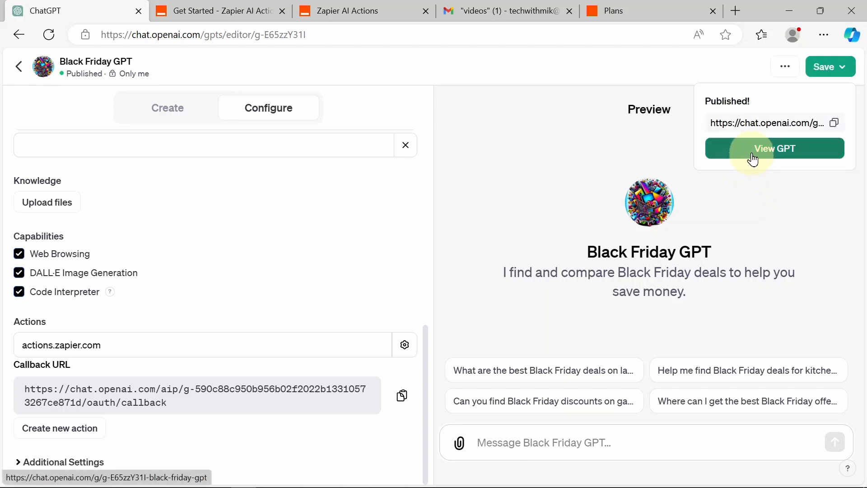
click(753, 154)
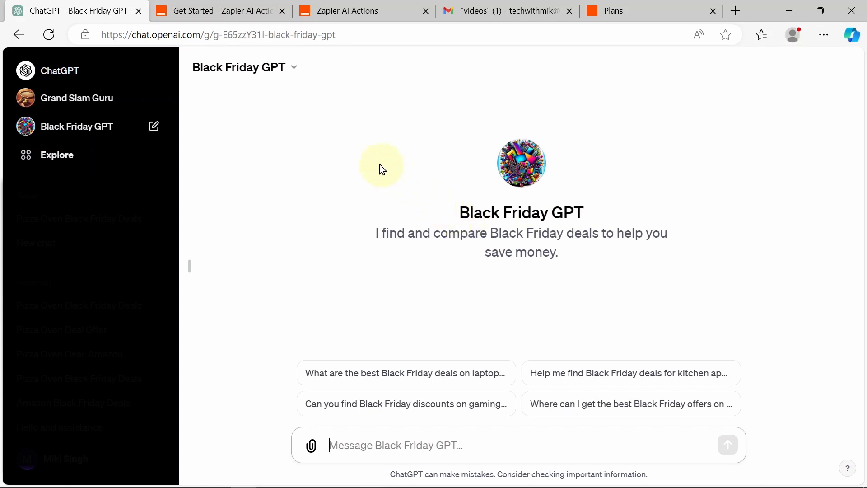
Step: Re-save the Gmail: Send Email action in Zapier AI Actions and reopen its setup form
click(369, 9)
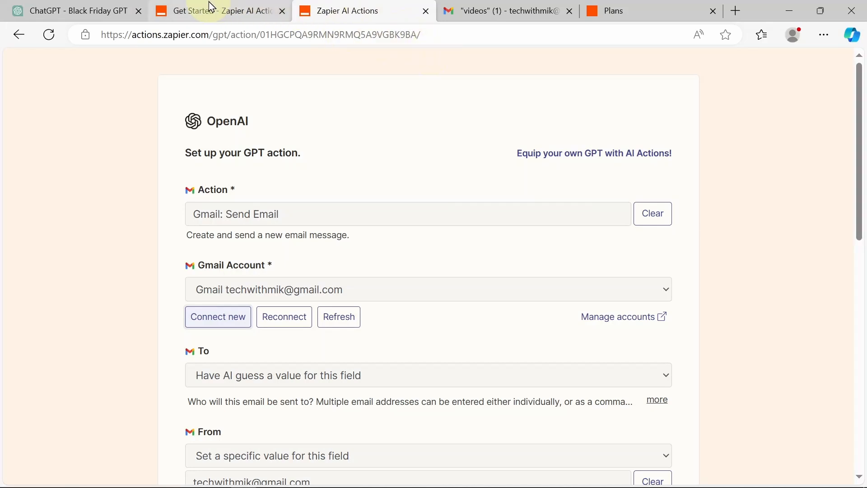
click(207, 10)
click(366, 14)
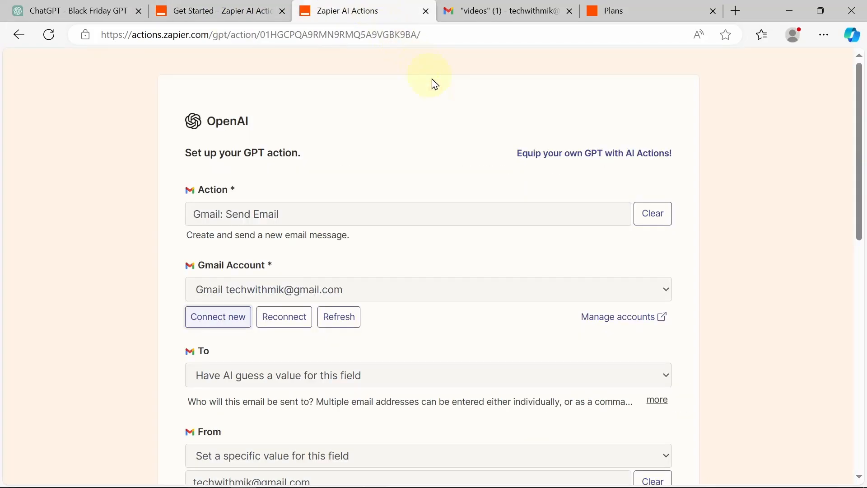
click(102, 133)
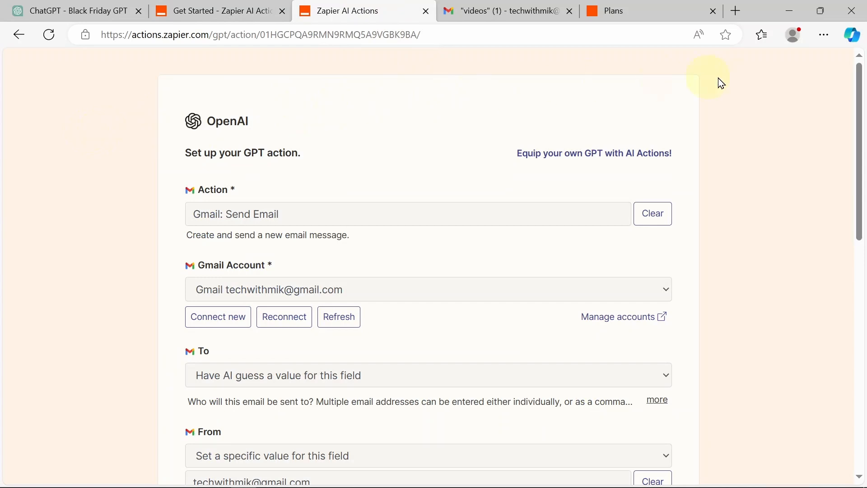
drag(860, 115, 864, 425)
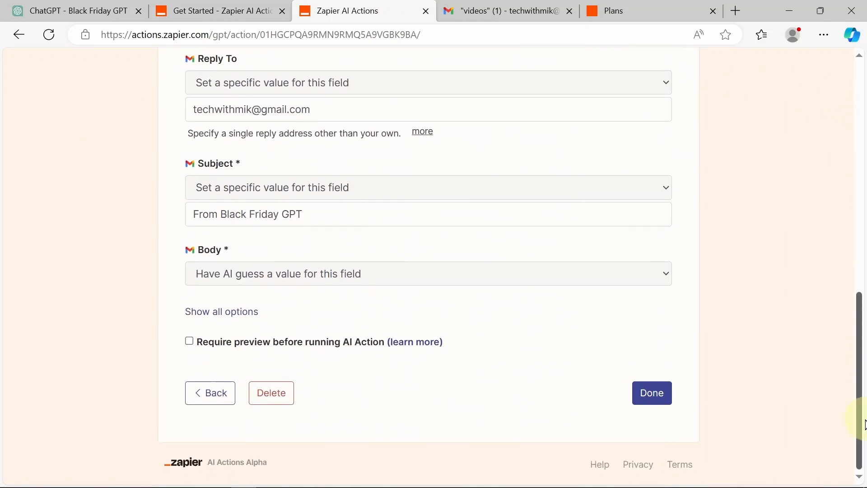
click(652, 393)
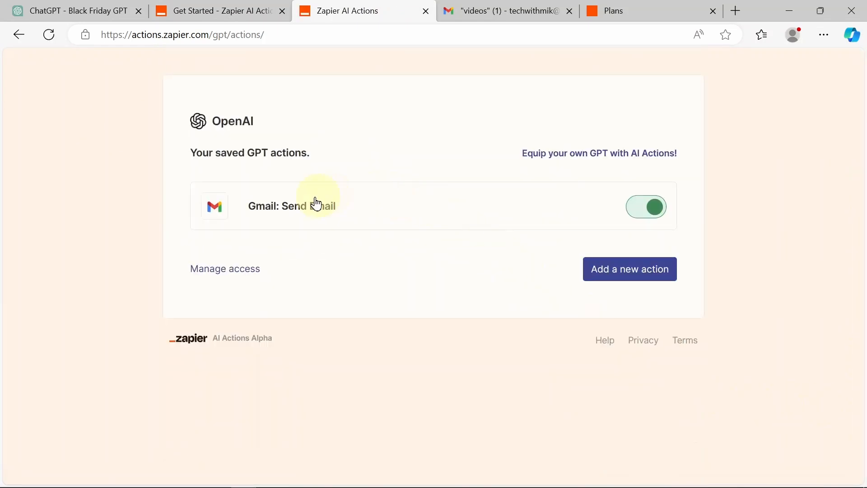
click(313, 208)
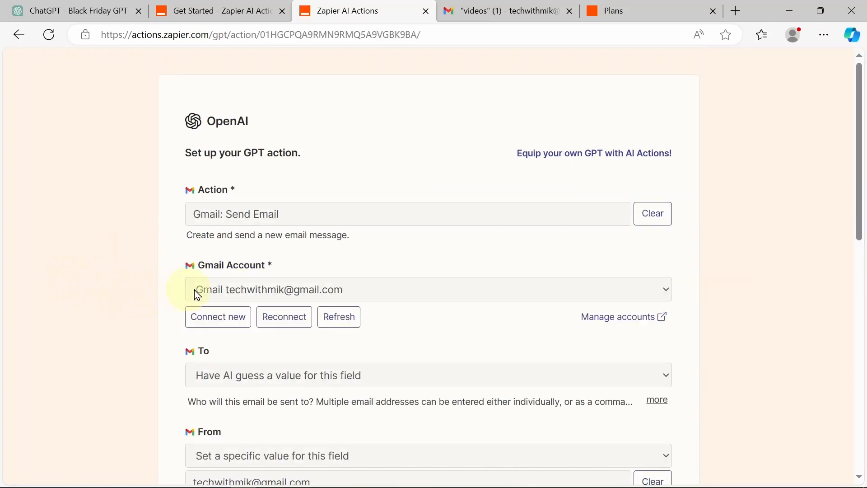
Step: Connect and authorise a new Google account for the Gmail: Send Email action
click(221, 317)
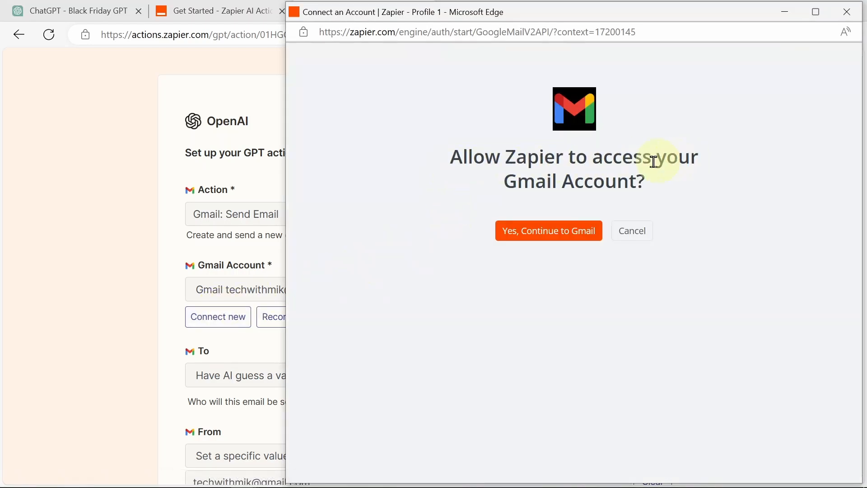
click(516, 231)
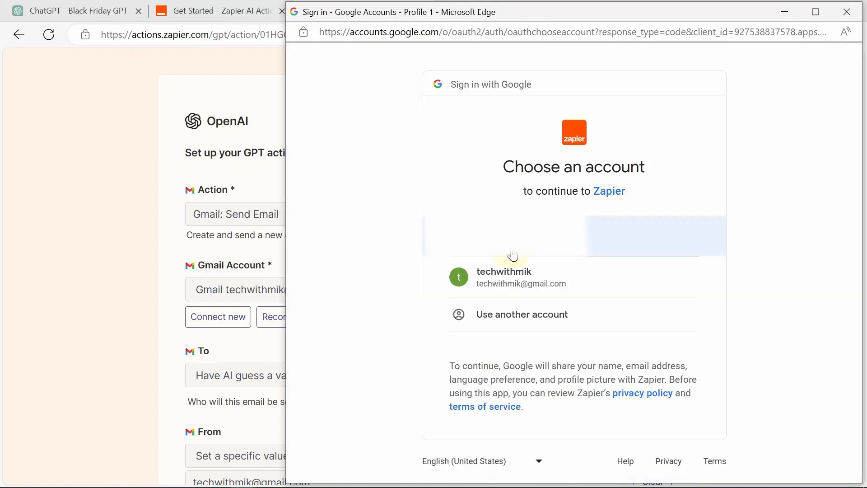
click(510, 279)
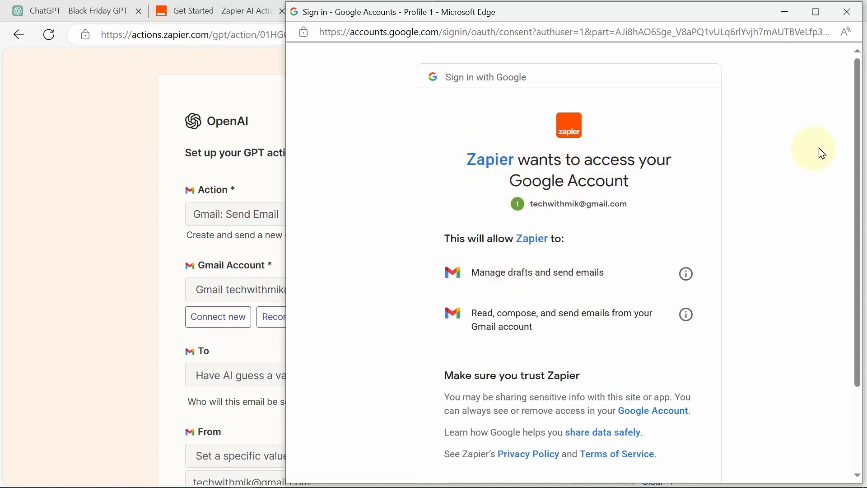
drag(859, 131, 821, 329)
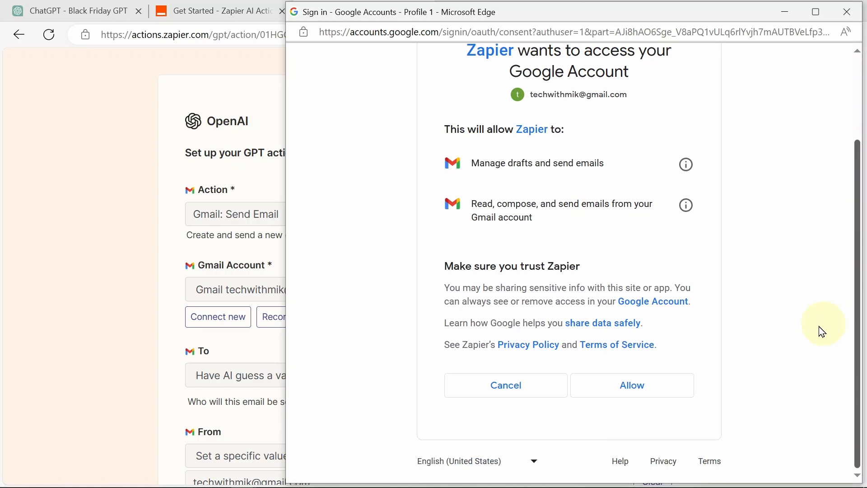
click(631, 396)
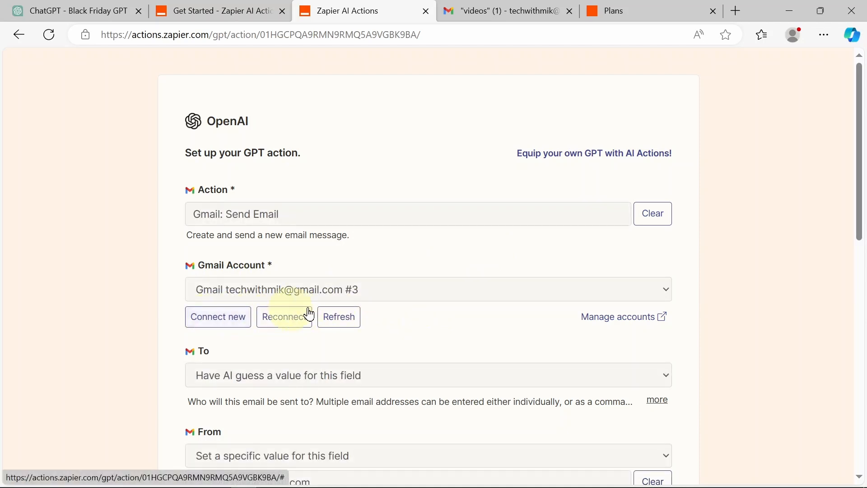
Step: Save the action with the new Gmail connection and return to the AI Actions GPT docs
drag(859, 86, 815, 348)
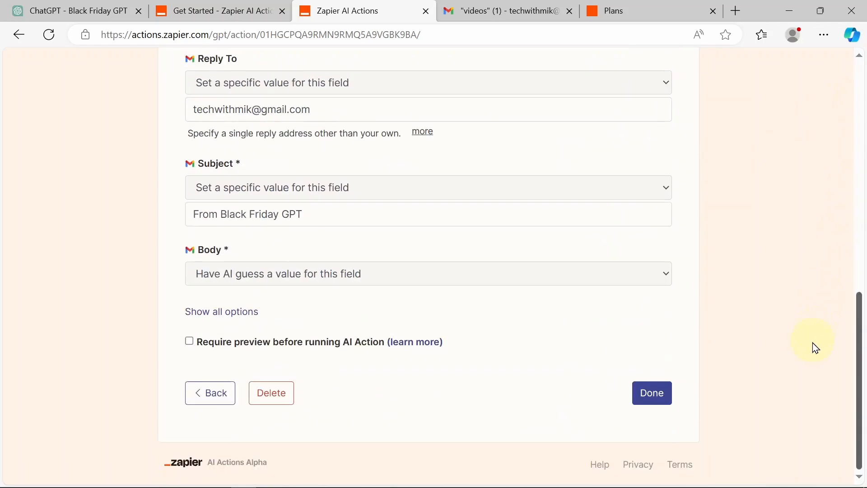
click(651, 394)
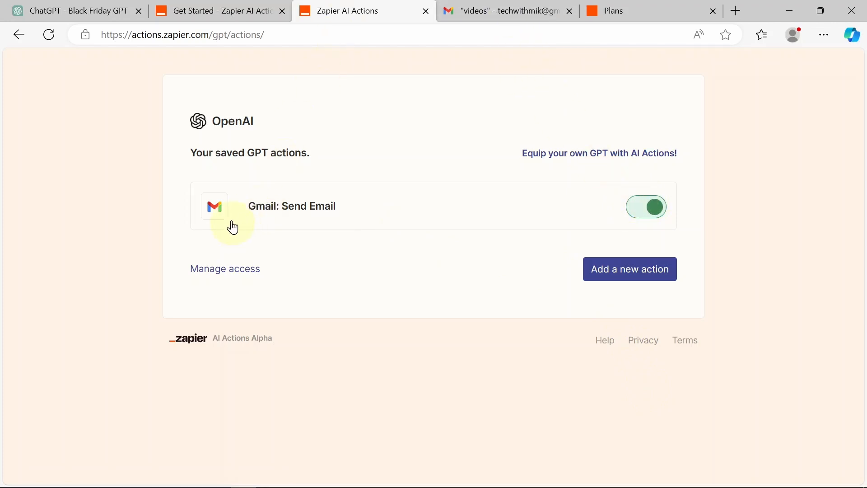
click(217, 11)
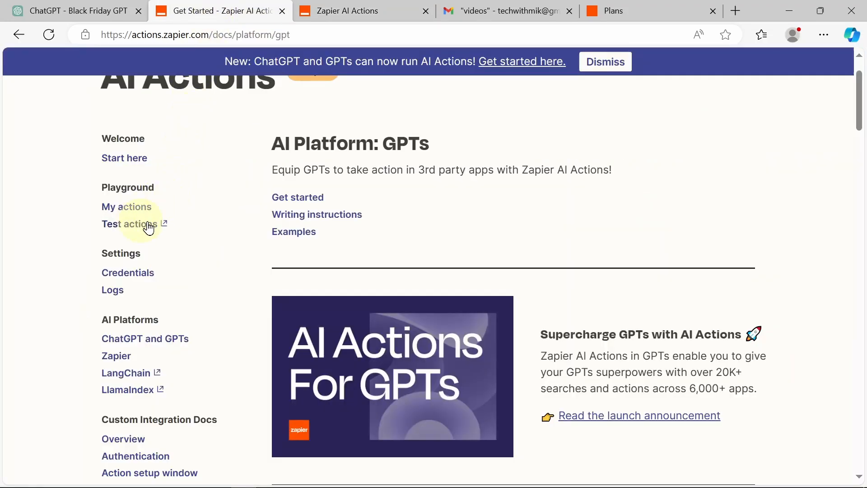
Step: Run Gmail: Send Email from the Test actions live demo and review its Preview and success Results
click(165, 224)
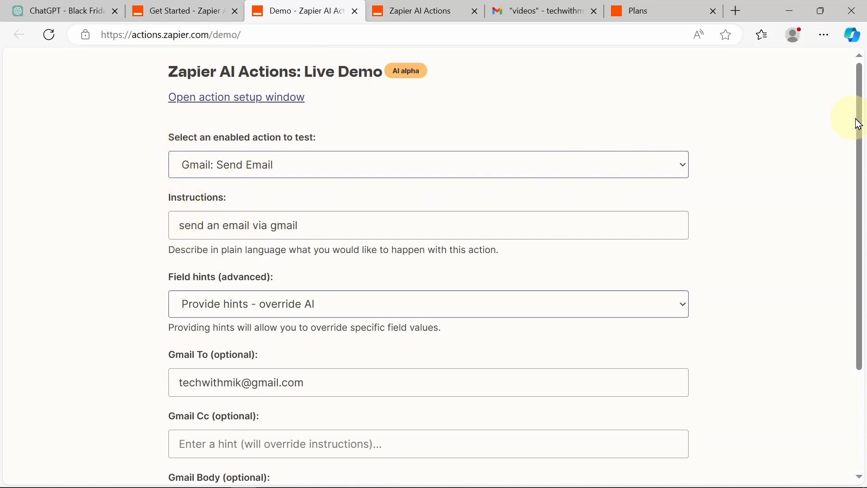
drag(860, 124, 853, 262)
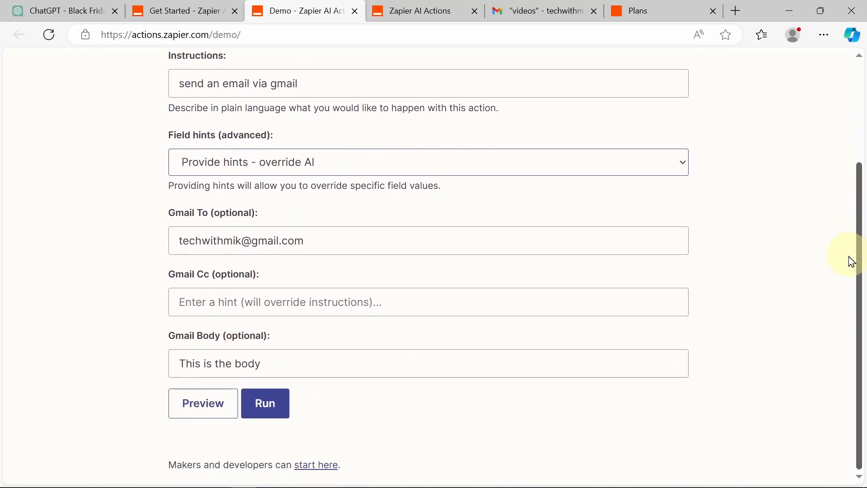
click(255, 403)
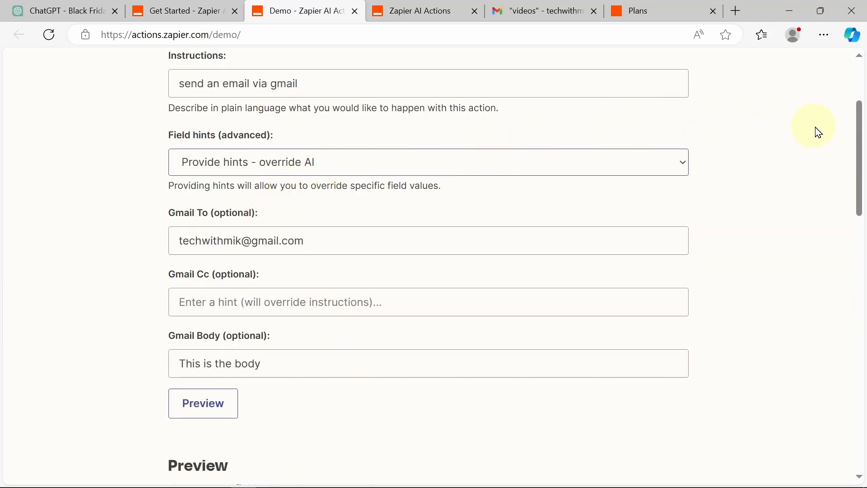
drag(864, 134, 846, 236)
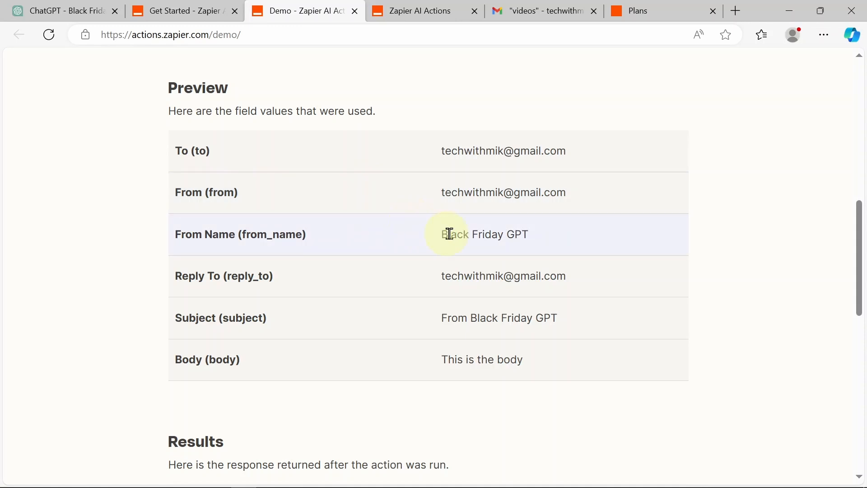
drag(862, 255, 748, 305)
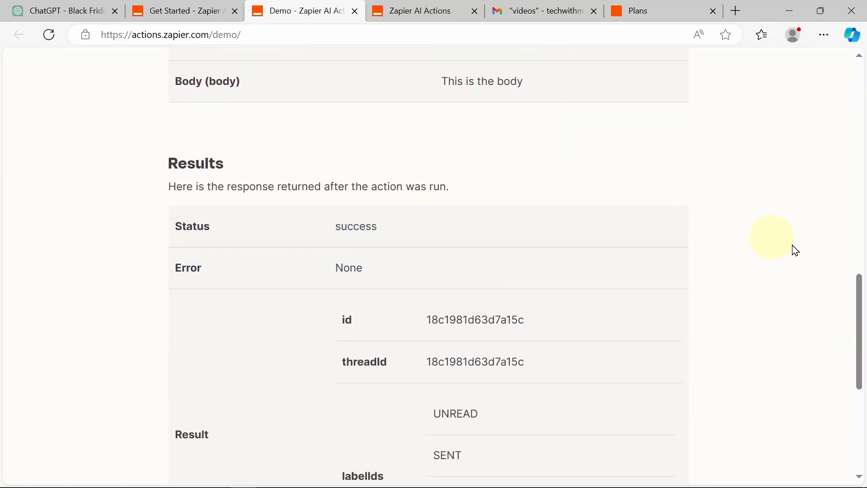
drag(862, 304, 864, 402)
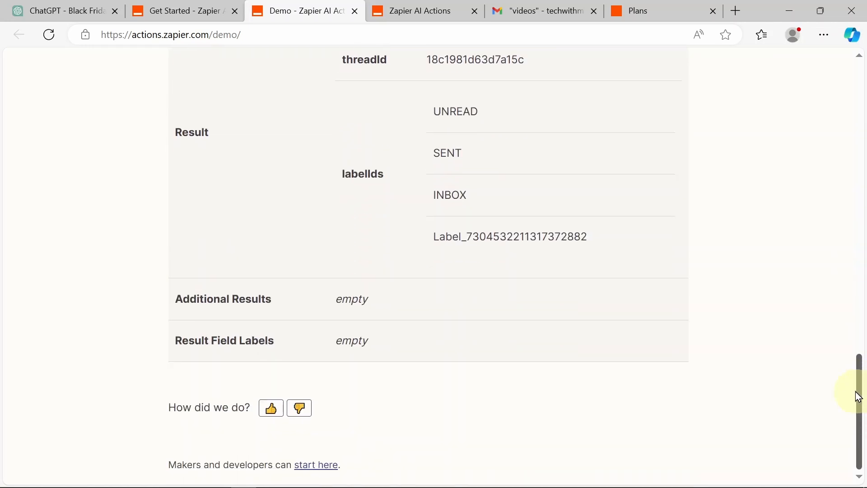
scroll(838, 345, up, 5)
scroll(829, 397, down, 5)
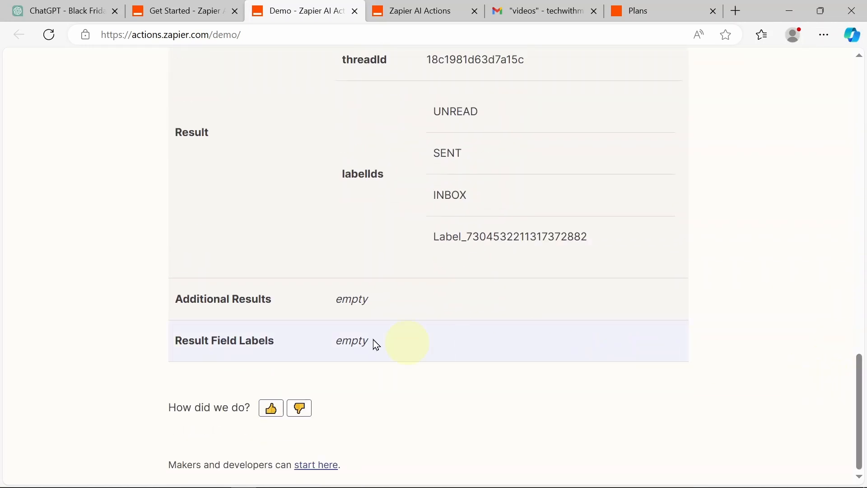
drag(862, 396, 676, 6)
Step: Check Gmail's videos label for the 'From Black Friday GPT' email reading 'This is the body'
click(546, 11)
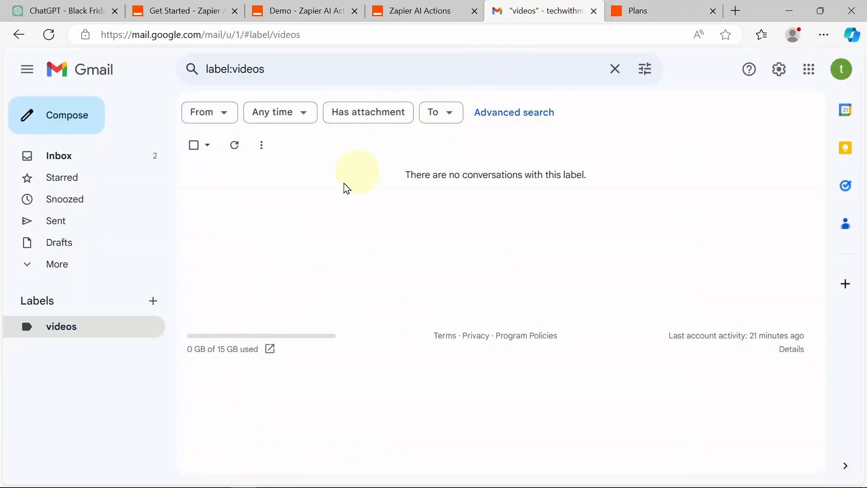
click(66, 333)
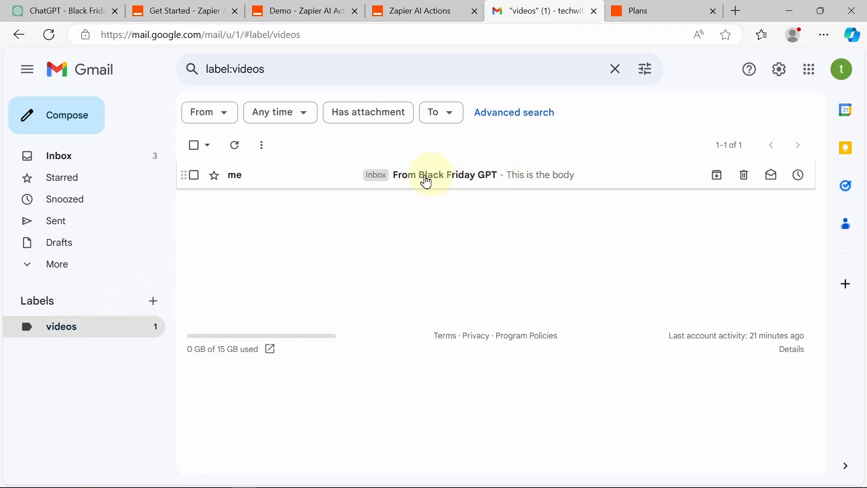
click(416, 177)
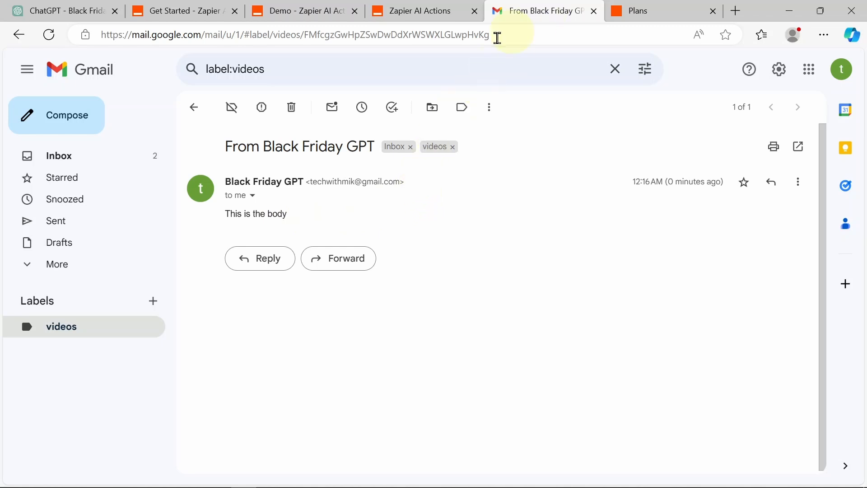
click(55, 326)
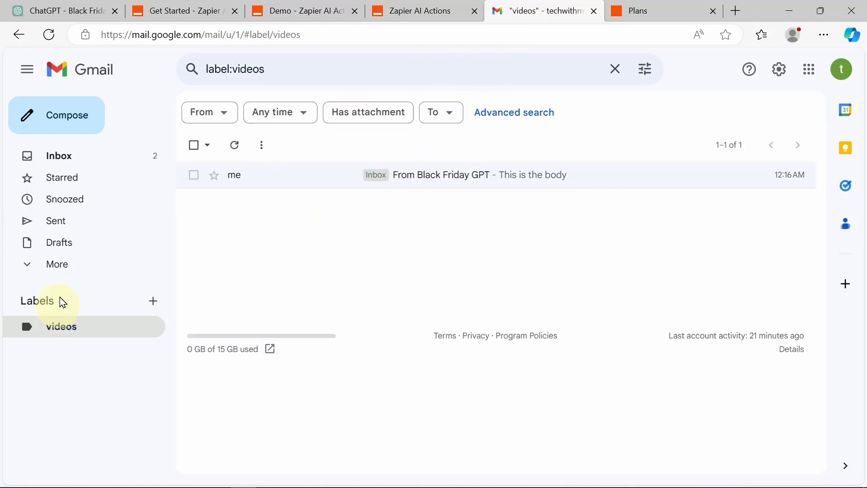
click(67, 10)
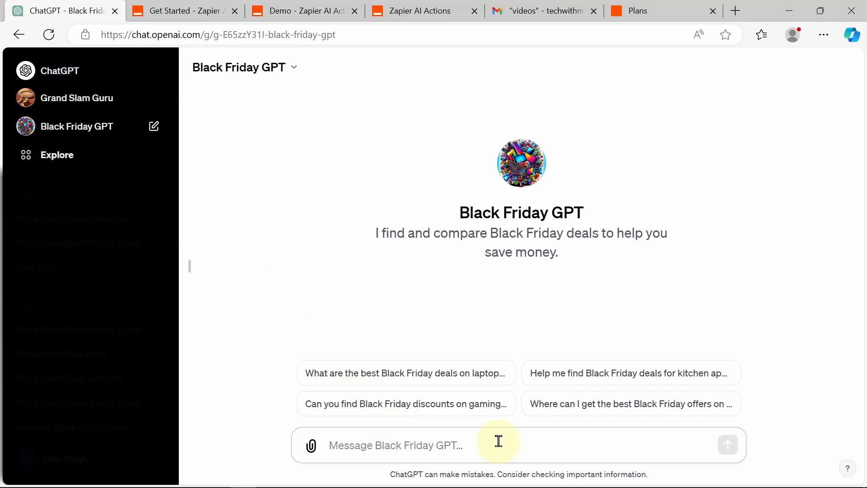
Step: Ask Black Friday GPT 'please tell me the best deals for pizza ovens on amazon'
text(please tell)
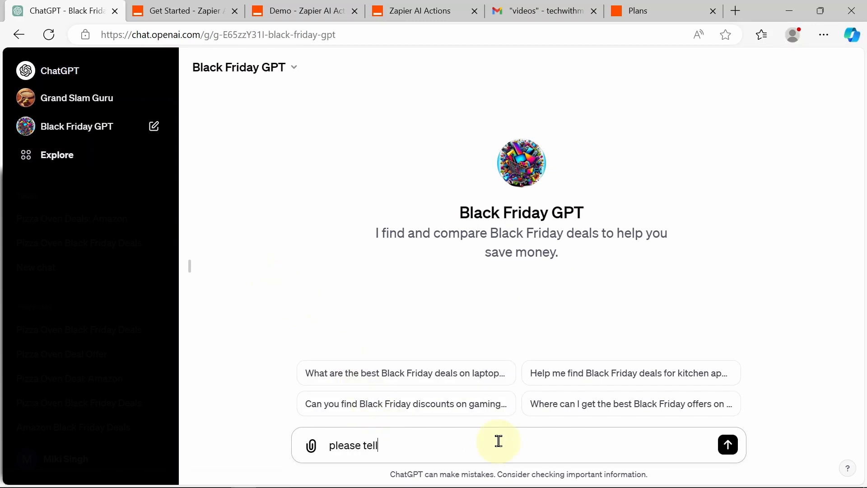
text( me the best )
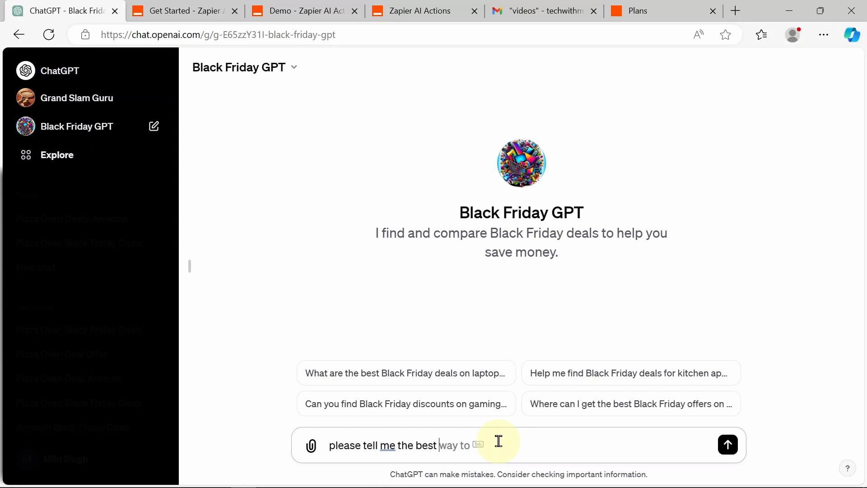
text(deals for pizza ovens o)
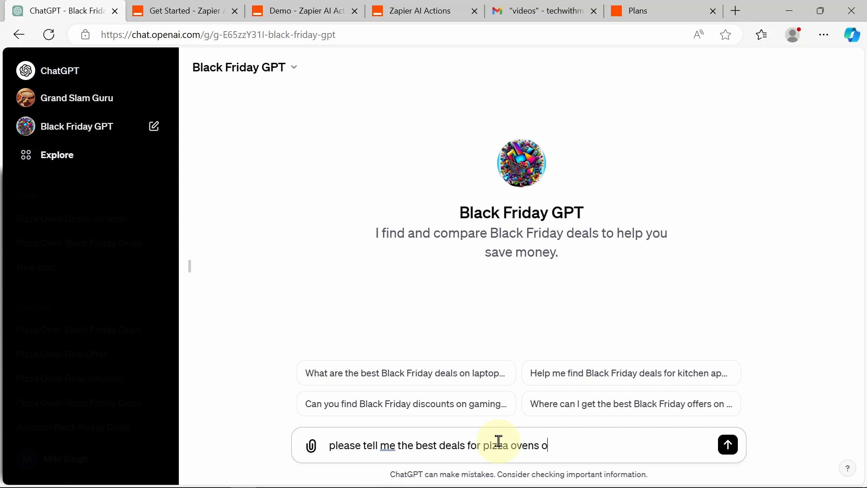
text(n amazon)
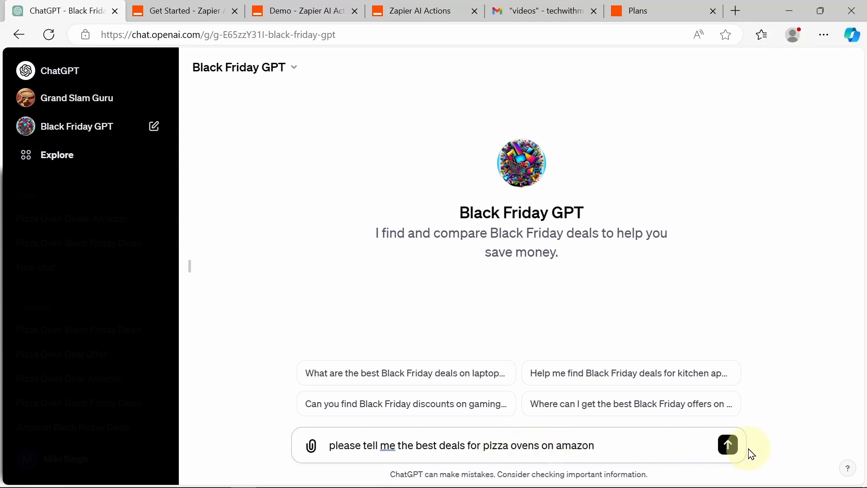
click(728, 445)
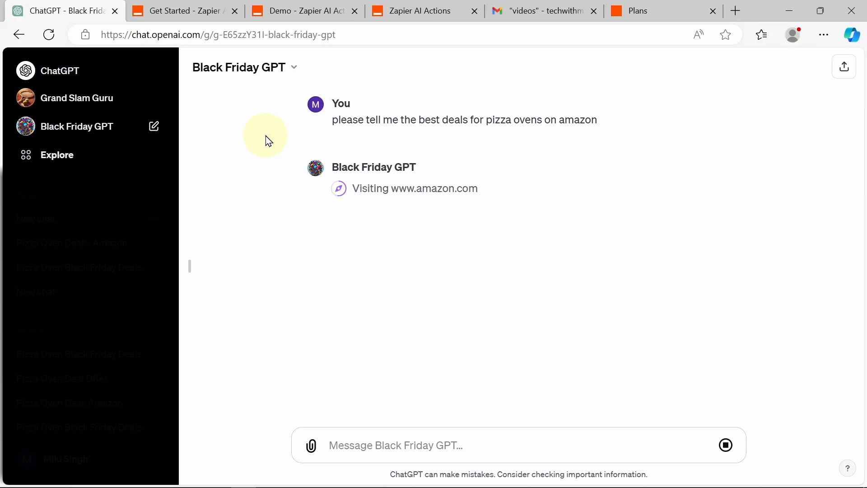
click(528, 10)
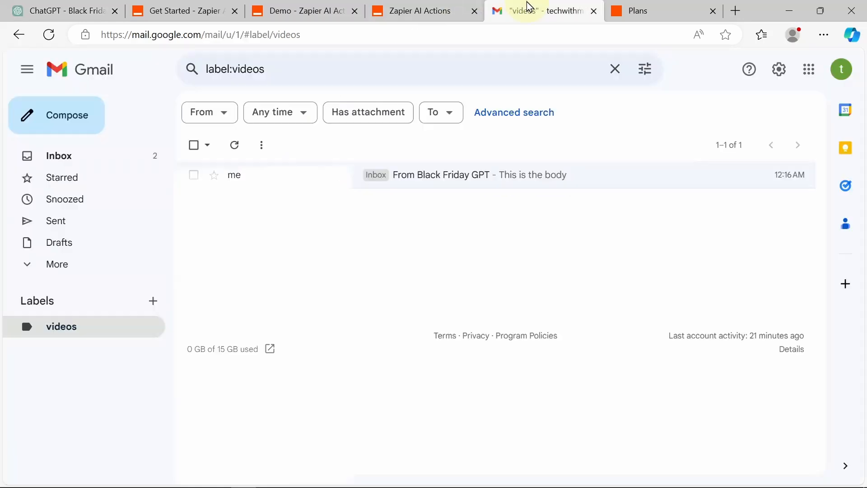
click(68, 10)
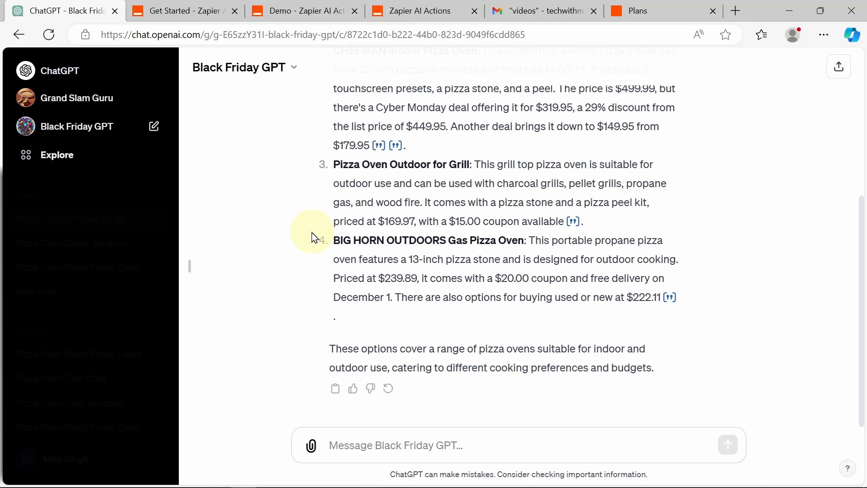
Step: Ask the GPT to email that list to your Gmail address and allow its actions.zapier.com call
click(412, 445)
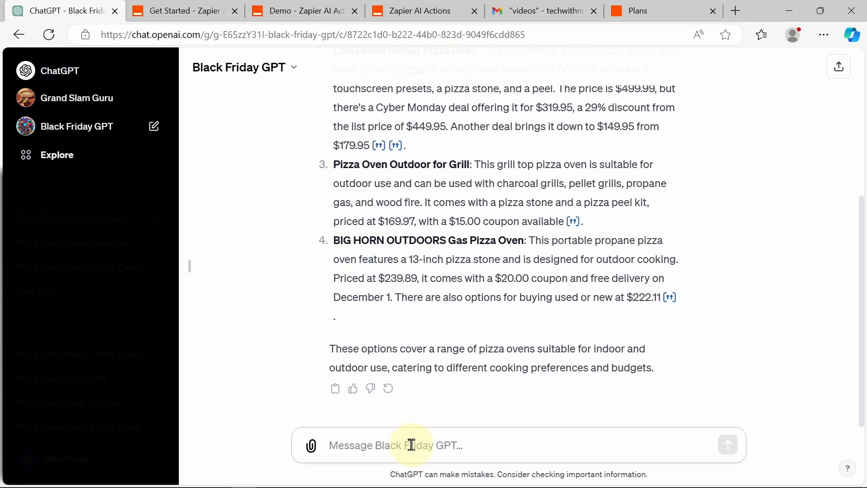
text(can you please )
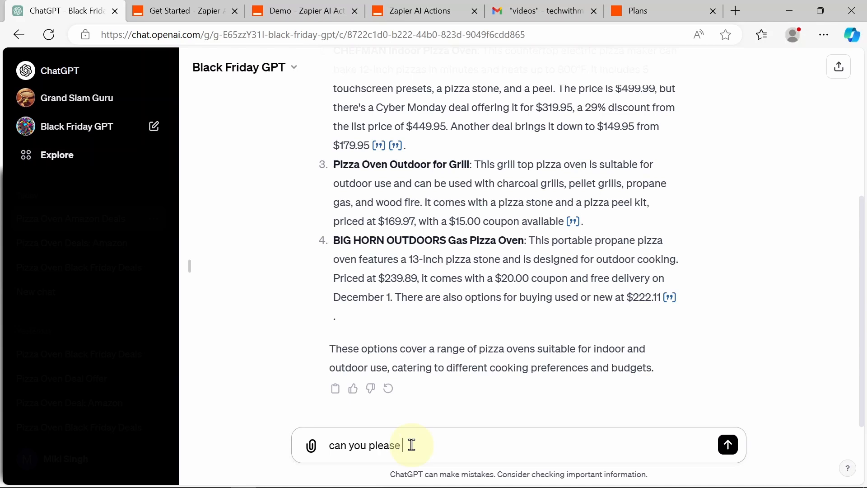
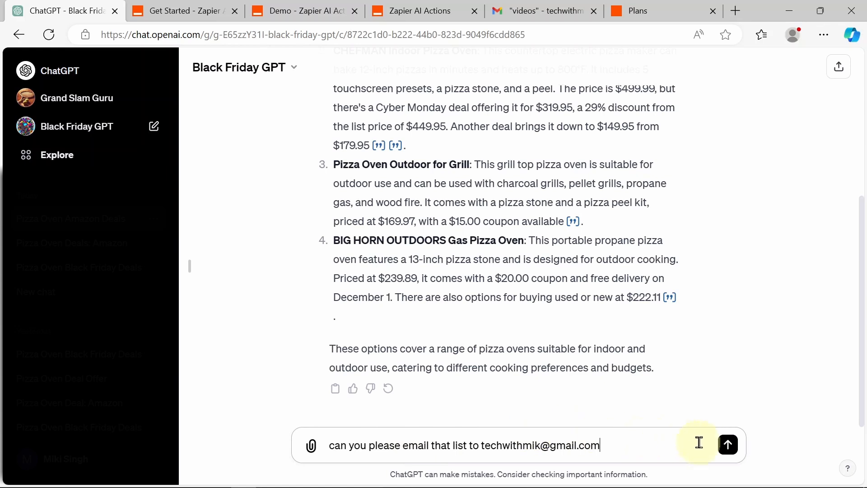
click(728, 447)
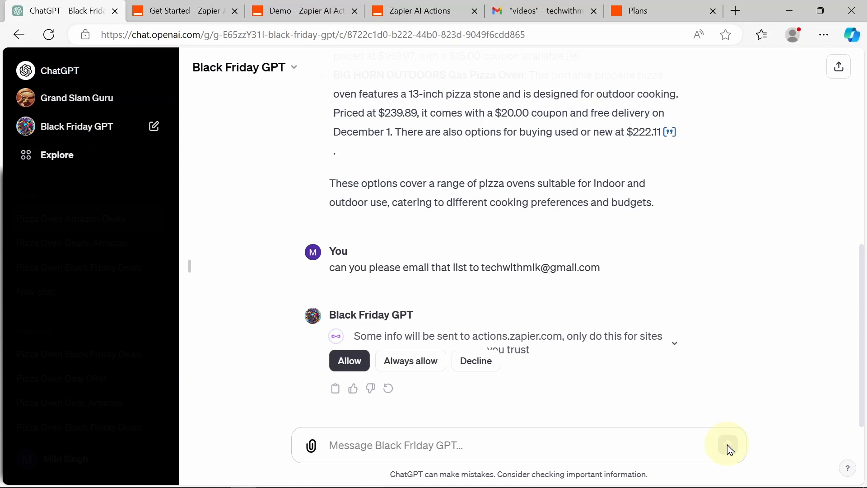
click(359, 370)
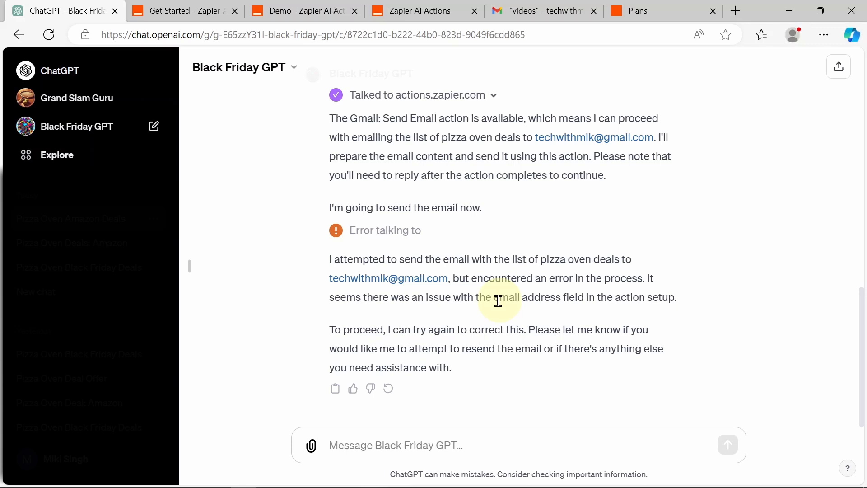
Step: Reply 'please try again' and allow the GPT's Zapier request
click(471, 449)
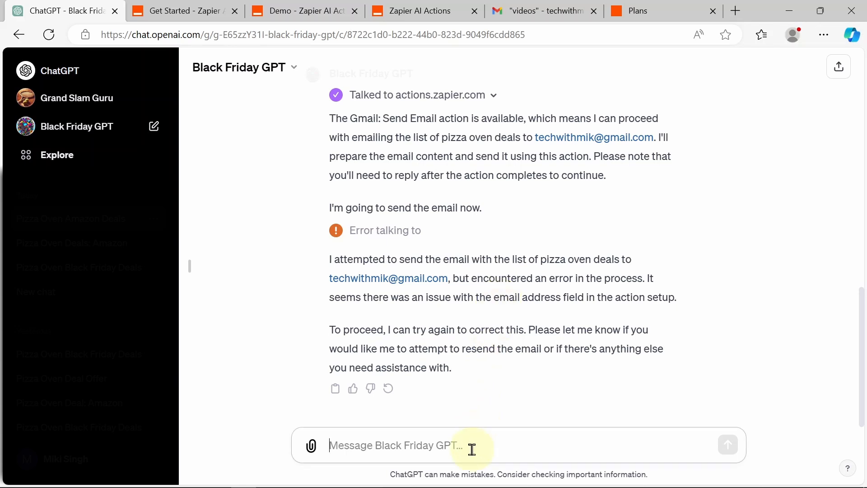
text(pleas)
key(BackSpace)
key(BackSpace)
key(BackSpace)
text(lea)
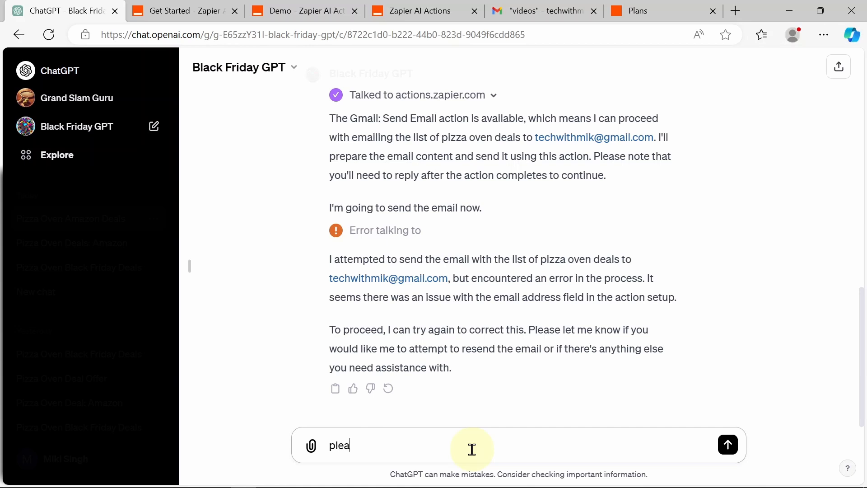
text(se try again)
key(Return)
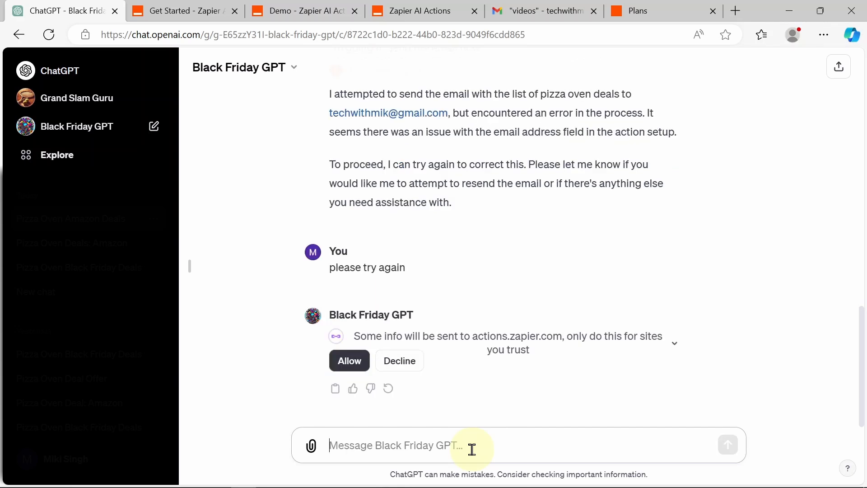
click(350, 360)
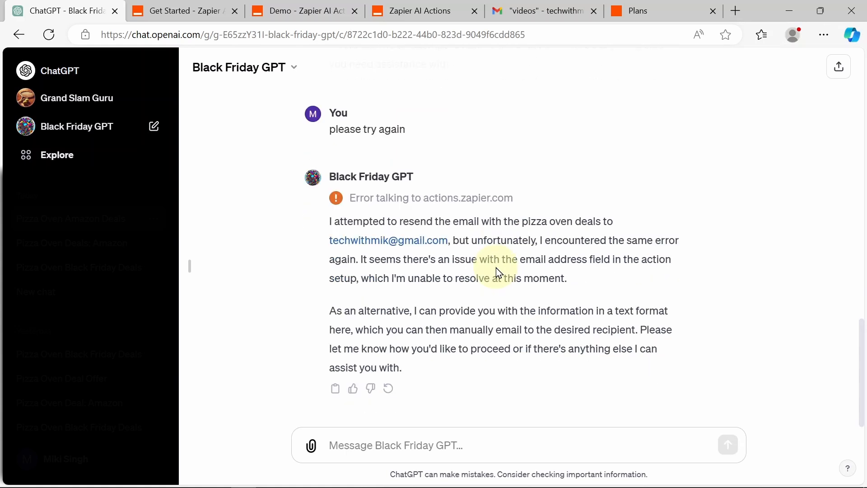
Step: Retry once more, glance at the saved Zapier Gmail action, and allow the next Zapier call
click(451, 442)
text(please )
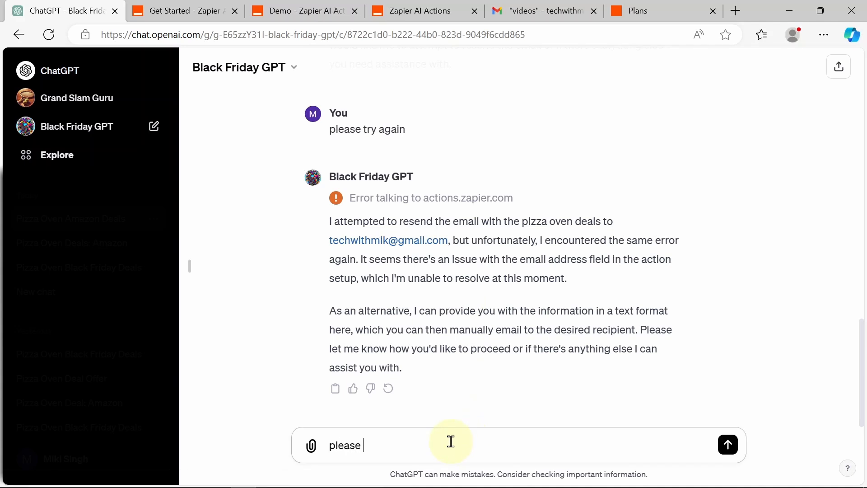
text(try again)
key(Return)
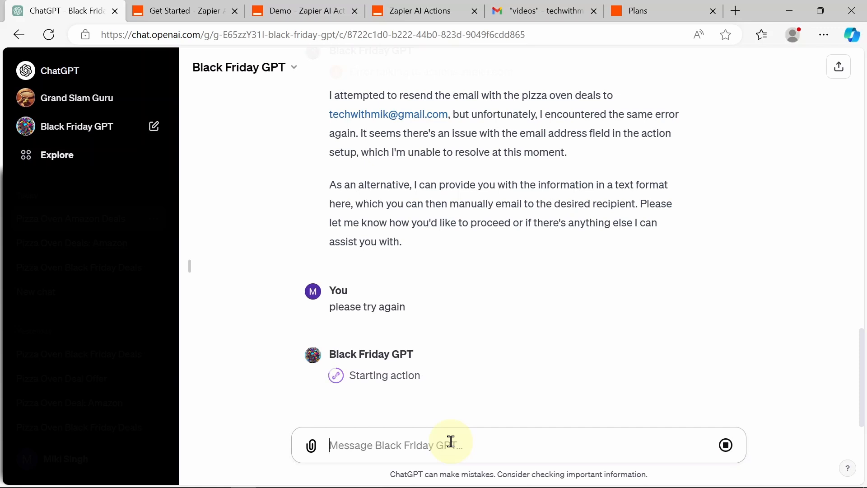
click(419, 9)
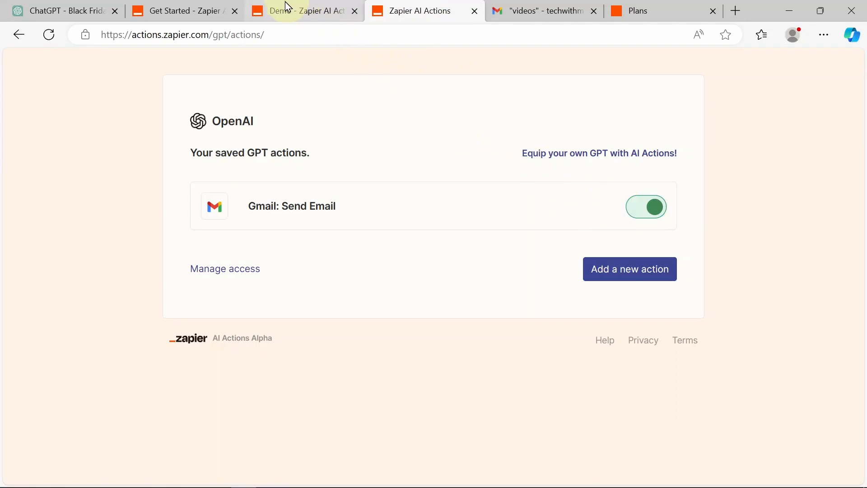
mouse_move(283, 8)
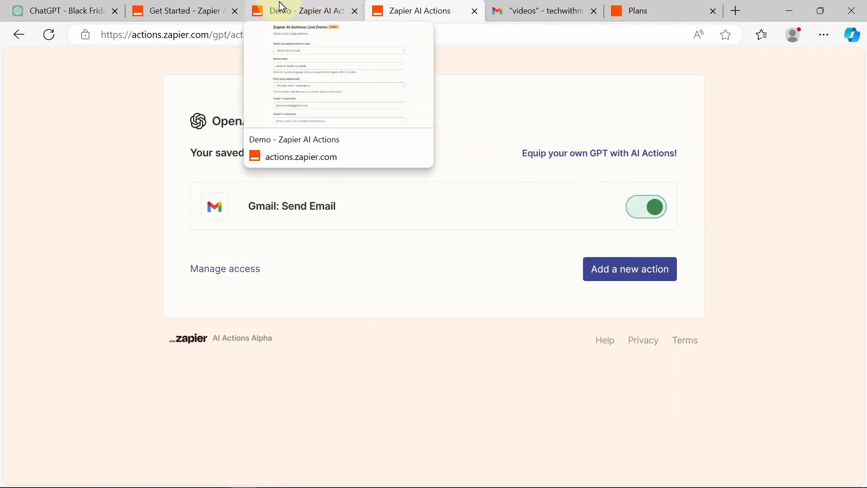
click(59, 9)
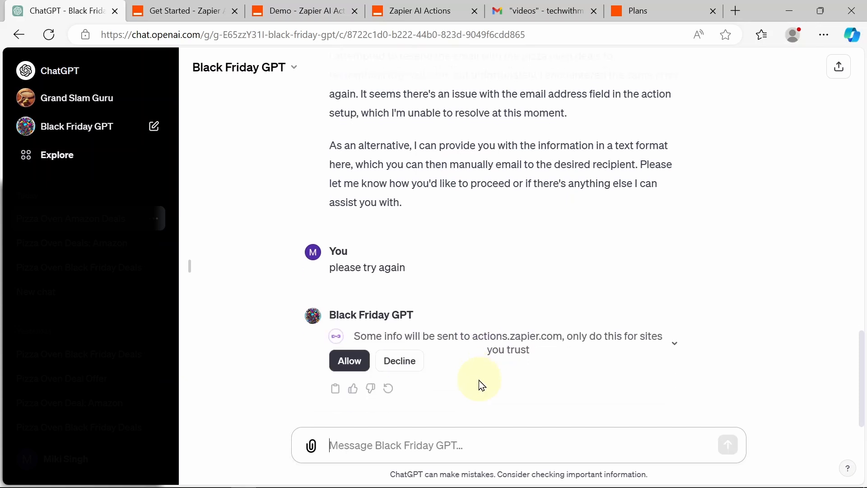
click(355, 367)
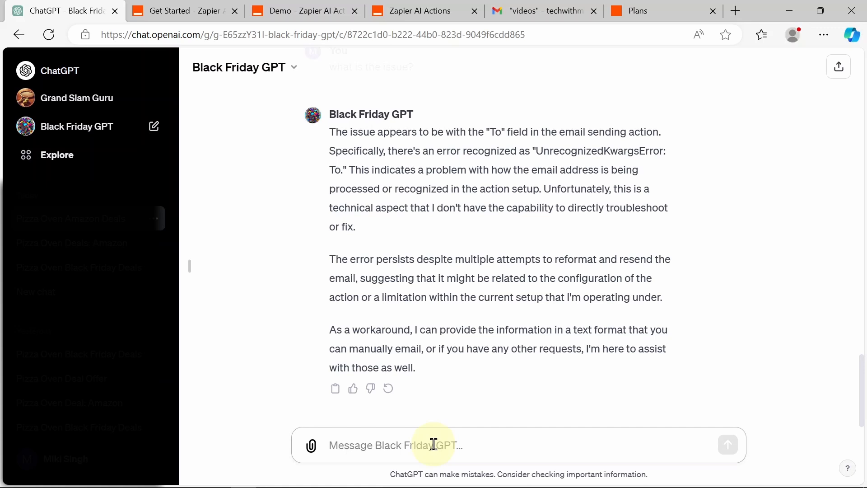
Step: Send a third 'please try again' and allow the GPT to contact actions.zapier.com
text(please )
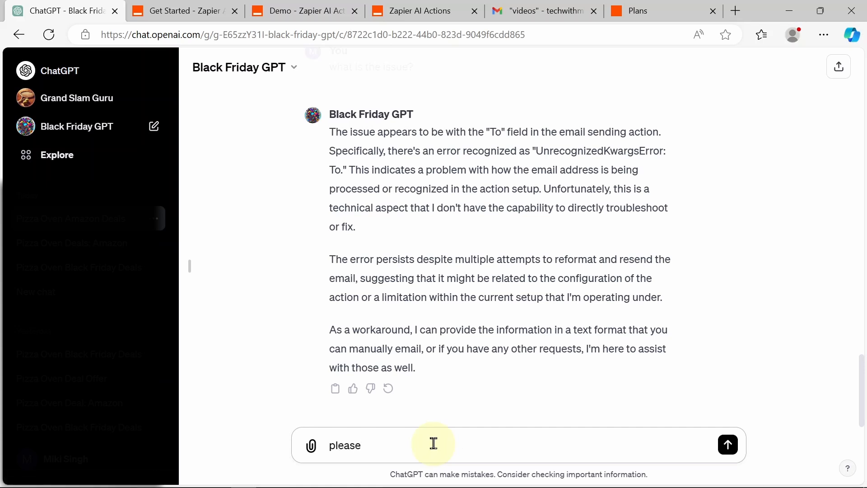
text(try again)
key(Return)
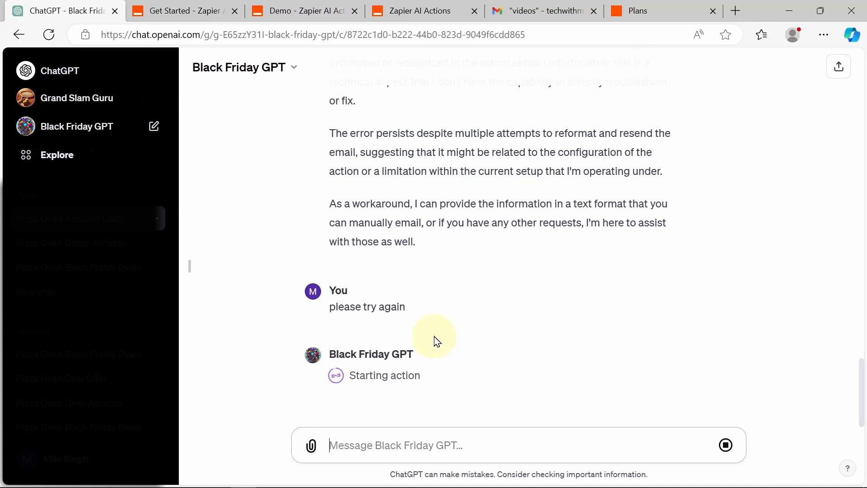
mouse_move(436, 340)
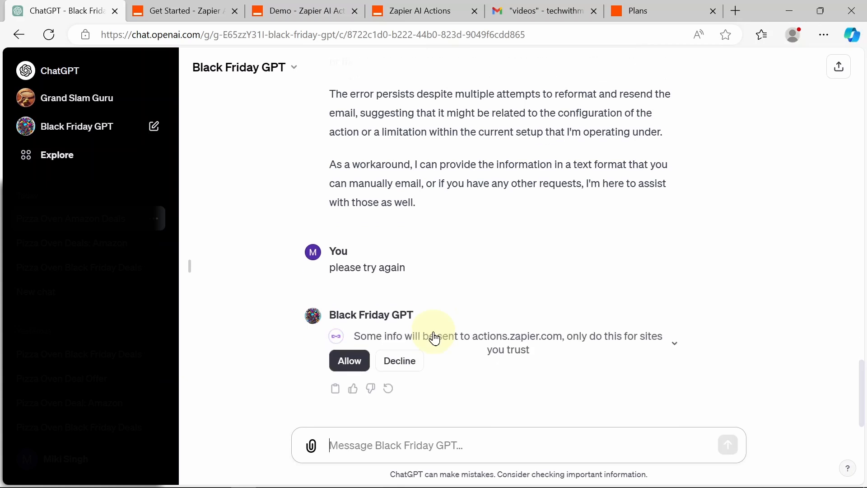
click(350, 360)
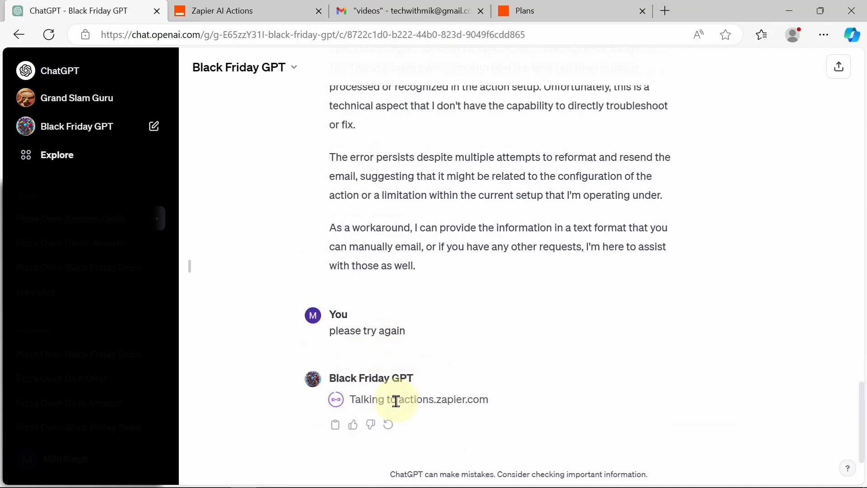
Step: Regenerate the GPT's last reply to retry sending the email
click(391, 425)
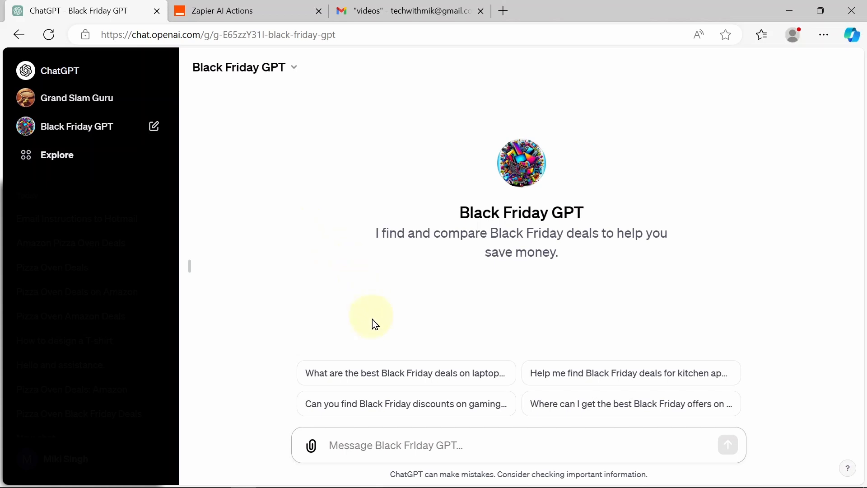
Step: Inspect the Gmail: Send Email To field options, leaving it set to include no value
click(267, 6)
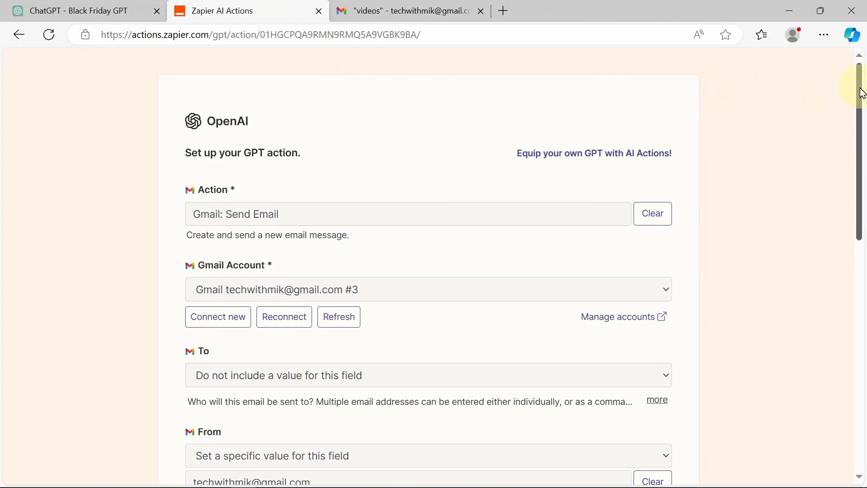
drag(863, 93, 513, 185)
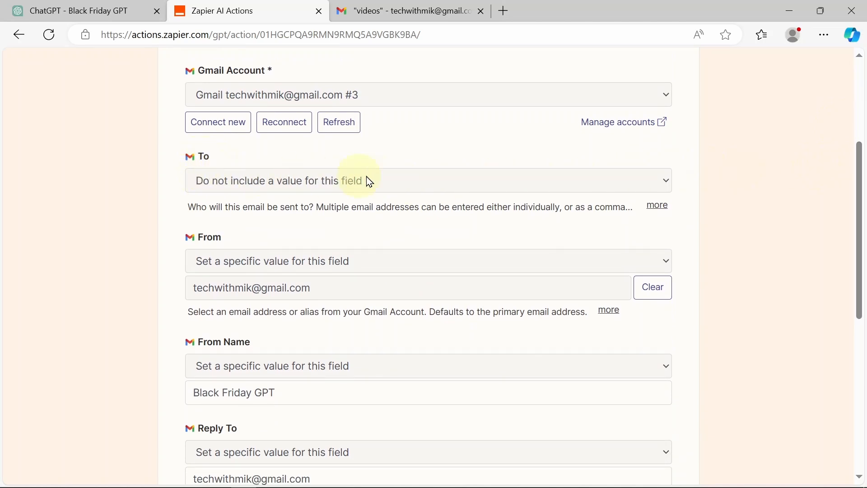
click(628, 185)
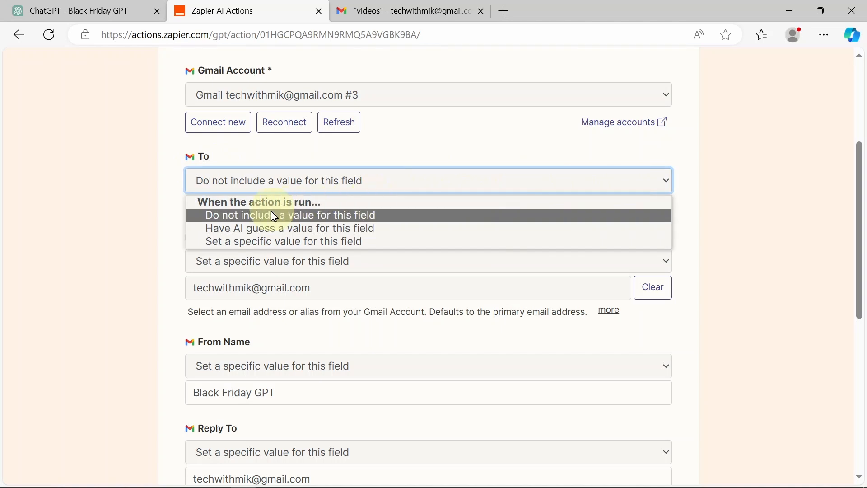
click(113, 148)
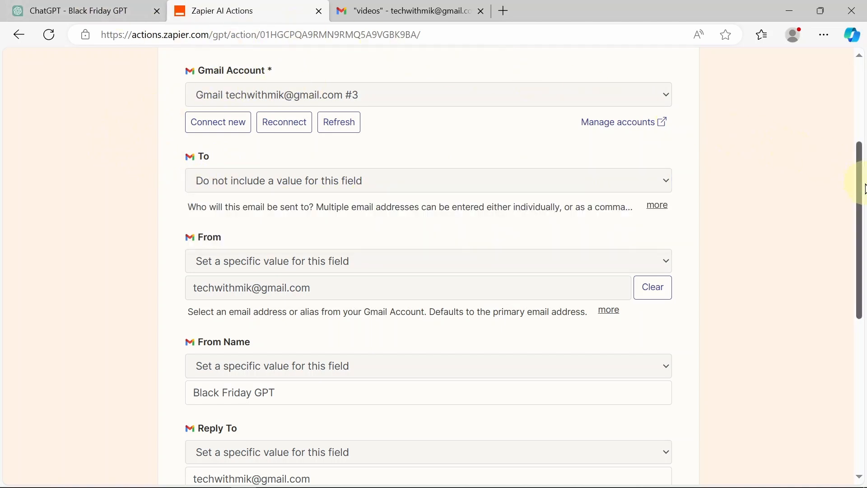
drag(862, 188, 853, 101)
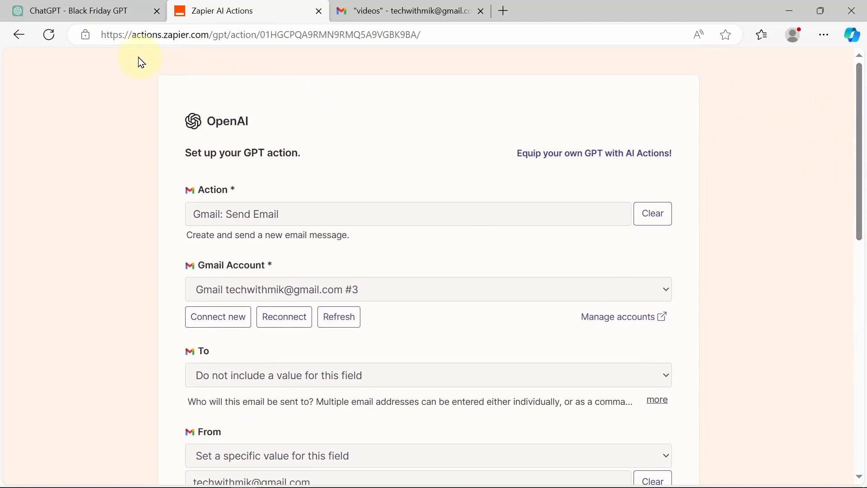
Step: Ask Black Friday GPT for the best deals on pizza ovens from Amazon
click(85, 6)
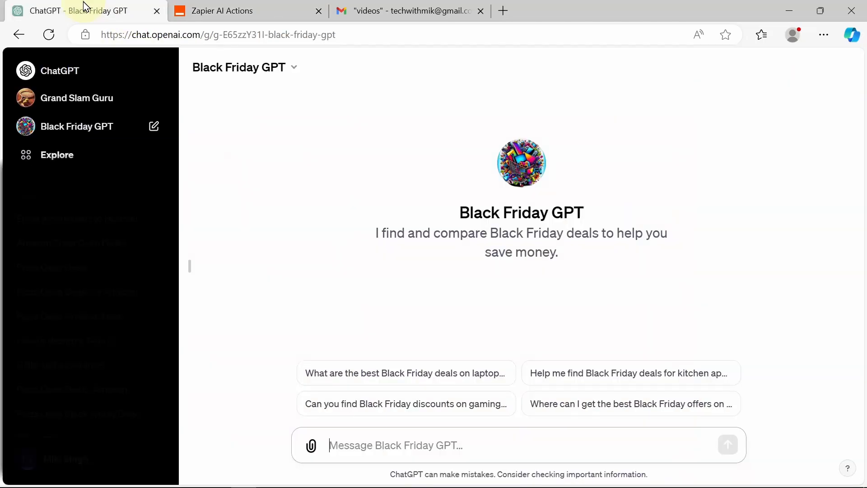
click(424, 435)
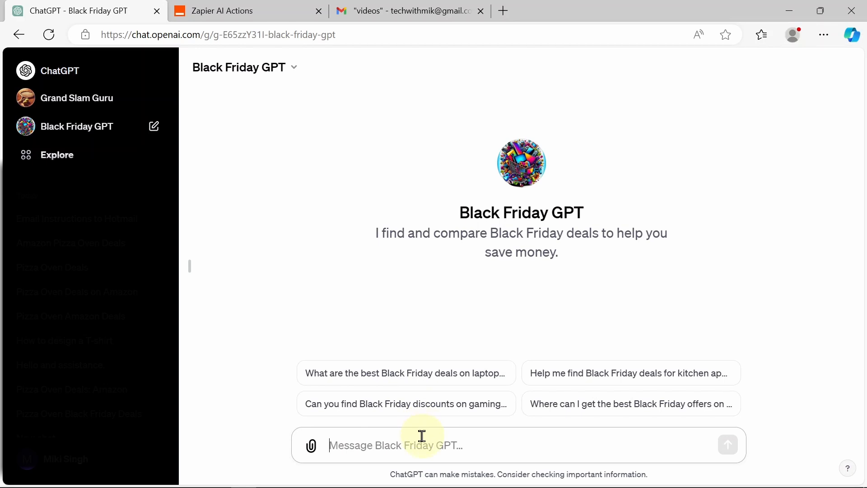
text(please lis)
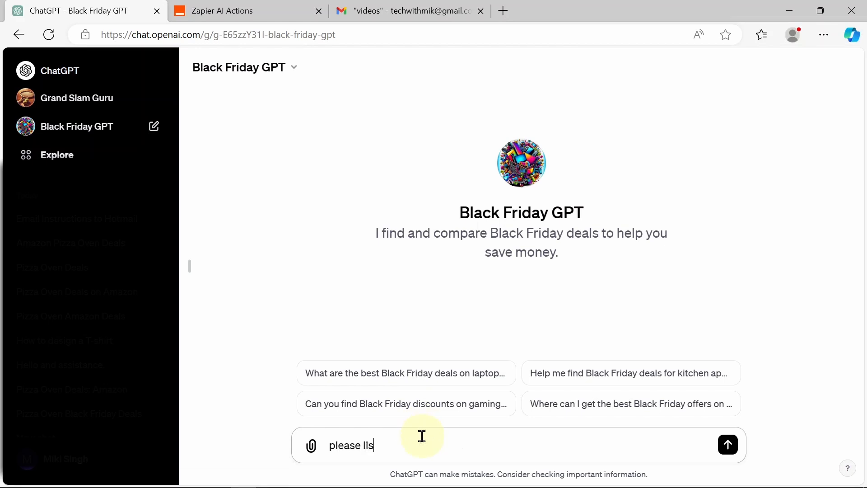
text(t for me the best deals o)
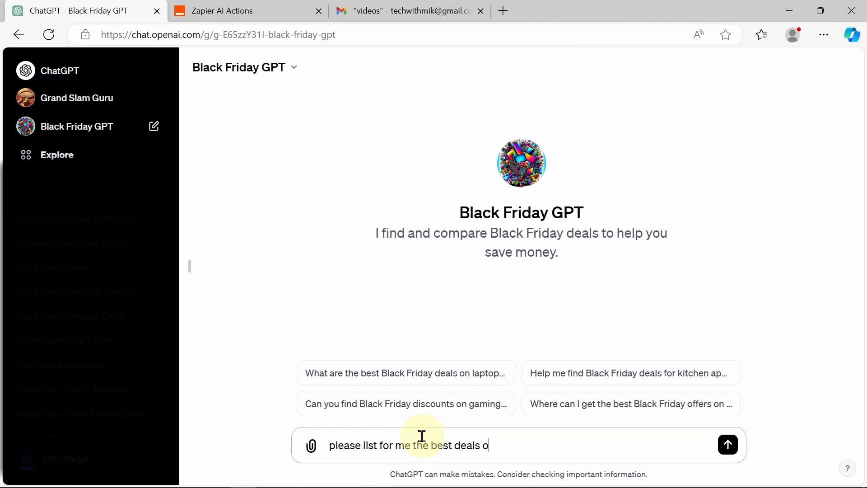
text(n pizza ovens from amazon)
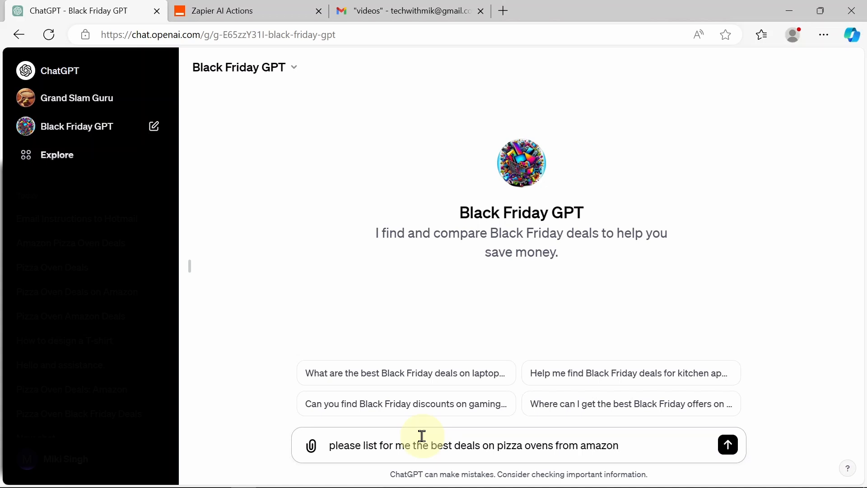
click(728, 445)
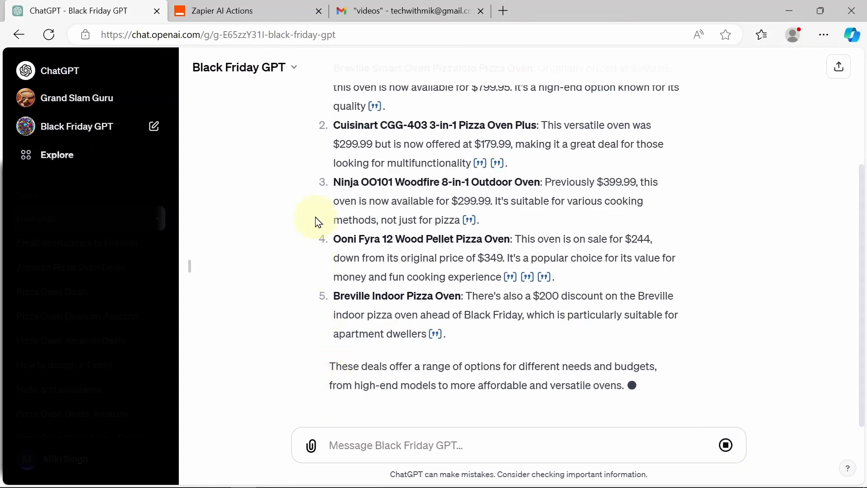
Step: Ask the GPT to email this deals list to the user's Gmail address
click(346, 441)
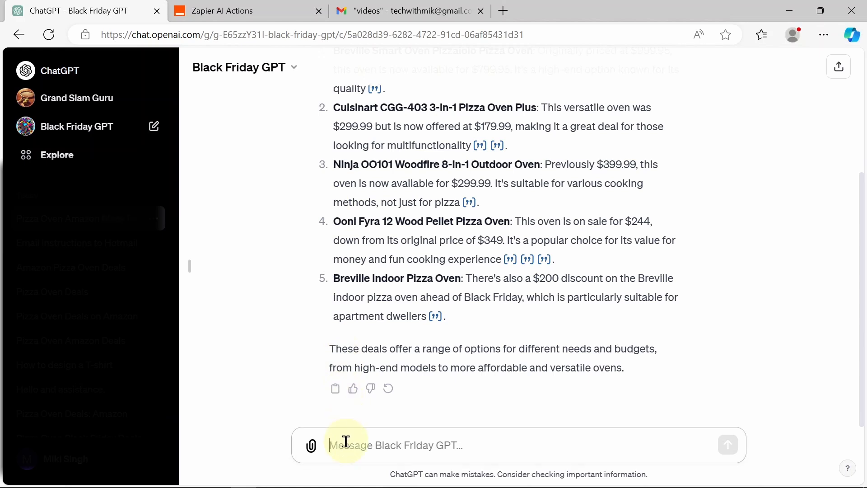
text(can you p)
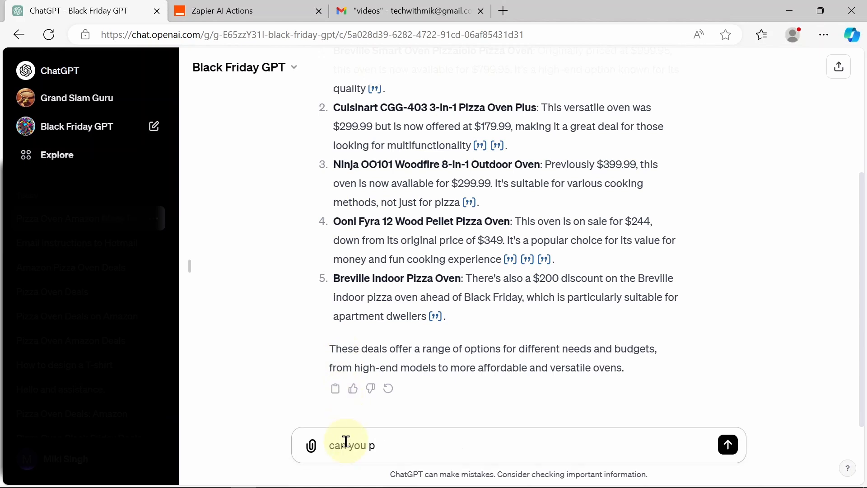
text(lease email this list to)
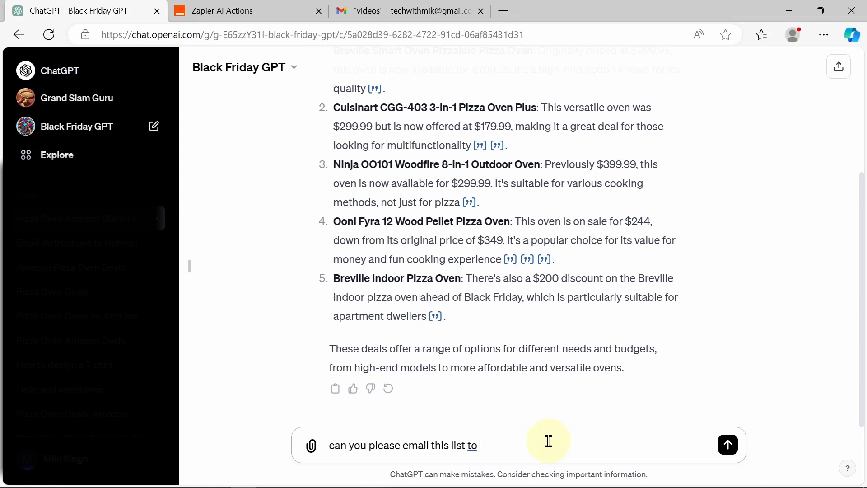
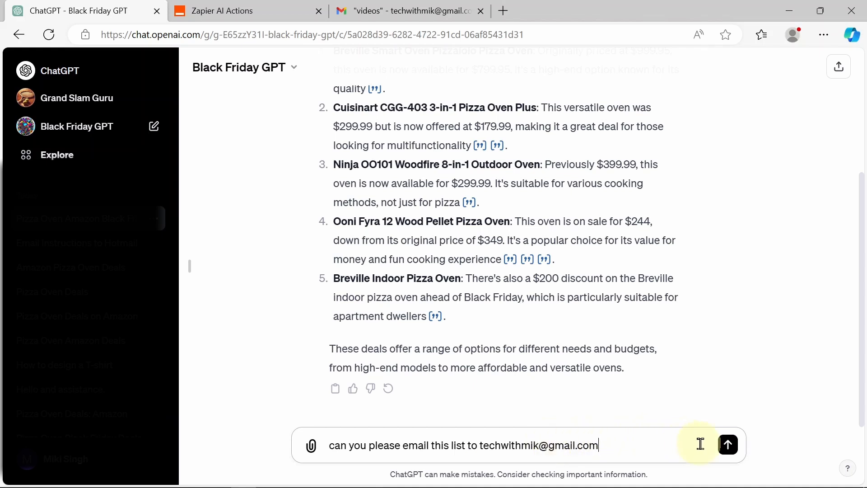
click(728, 445)
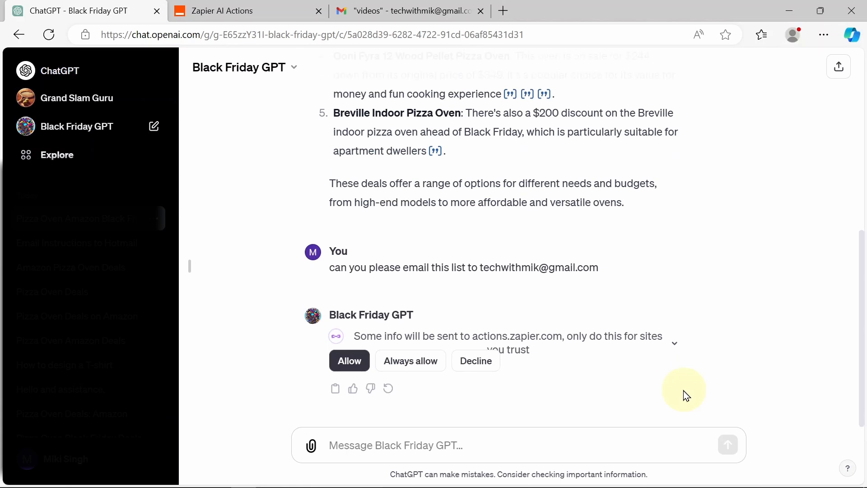
Step: Allow the GPT to contact actions.zapier.com, then check the mailbox for delivery
click(362, 365)
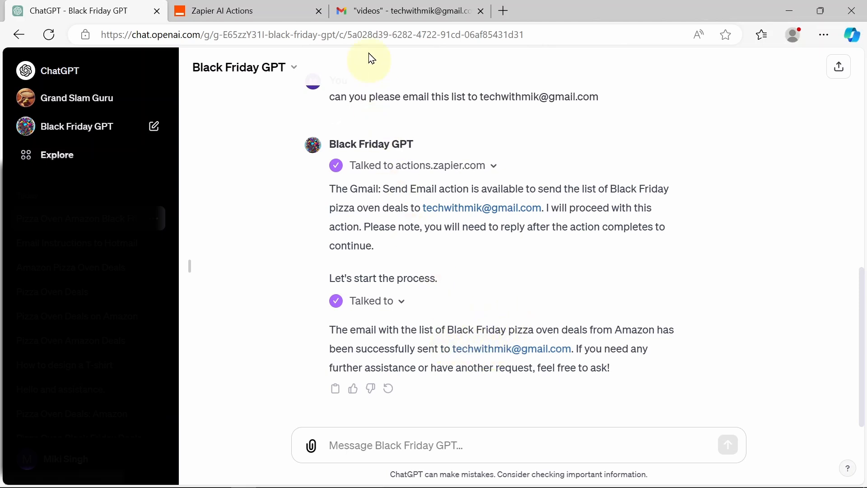
click(374, 10)
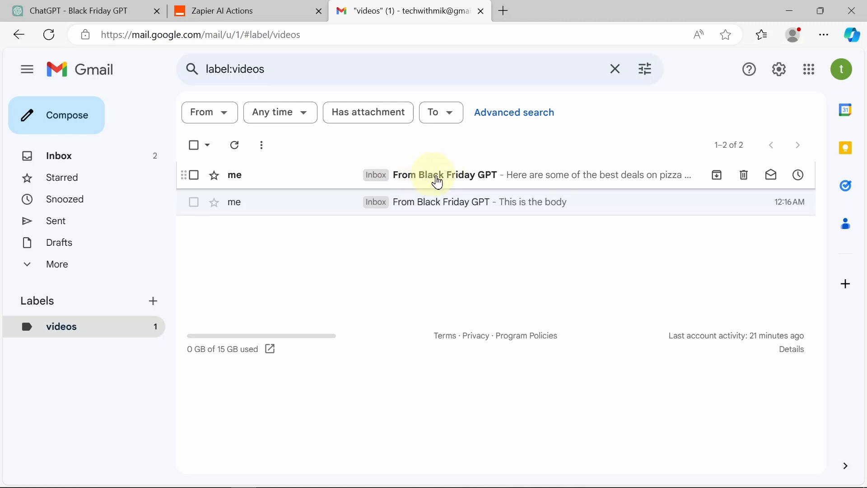
Step: Read the 'From Black Friday GPT' email's five pizza oven deals, then return to ChatGPT
click(445, 183)
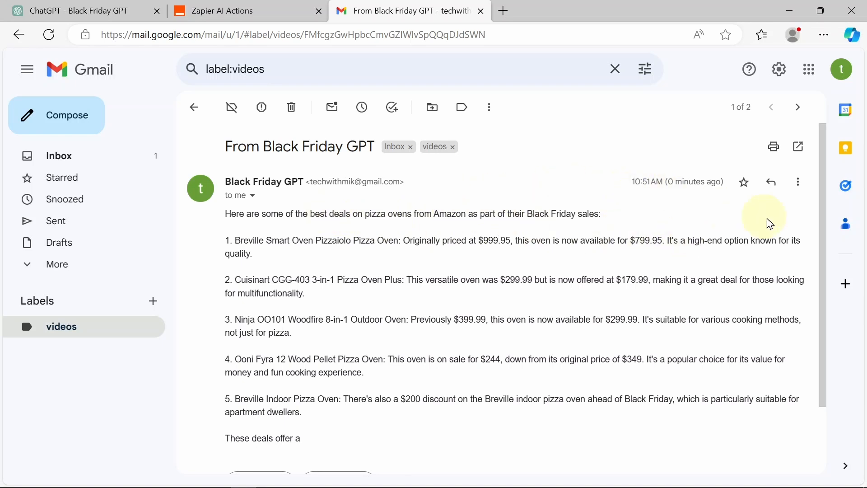
drag(823, 220, 822, 289)
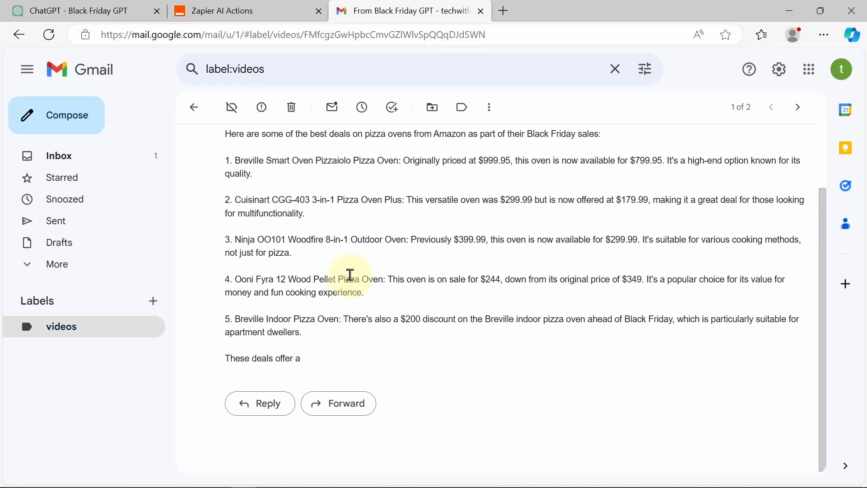
click(61, 7)
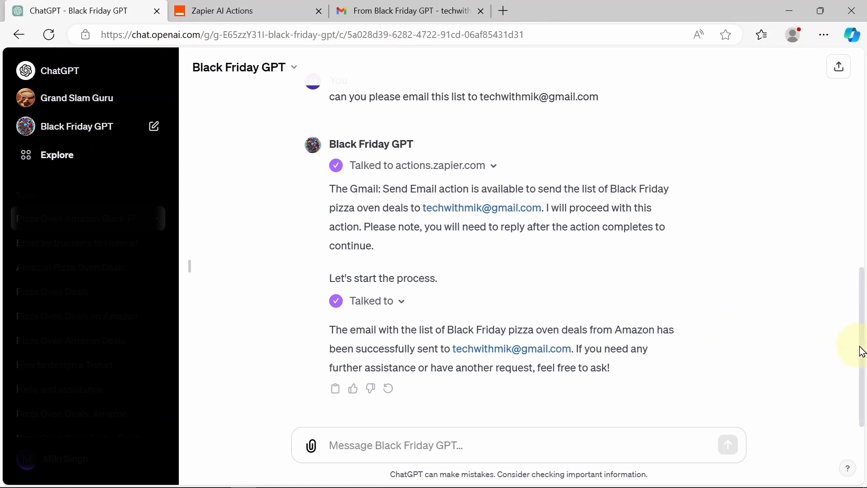
Step: Choose Edit GPT from the Black Friday GPT title dropdown to open GPT Builder
mouse_move(859, 349)
mouse_down()
mouse_move(817, 116)
mouse_move(844, 221)
mouse_move(844, 365)
mouse_move(822, 143)
mouse_move(809, 107)
mouse_up()
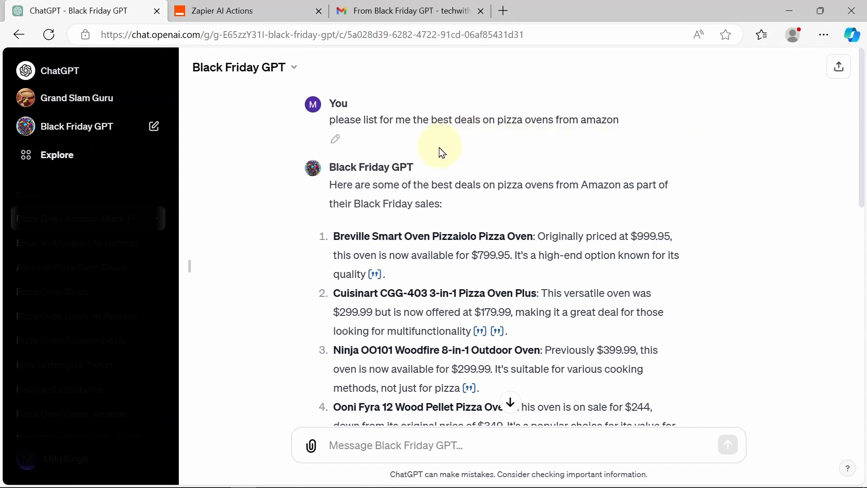
click(294, 72)
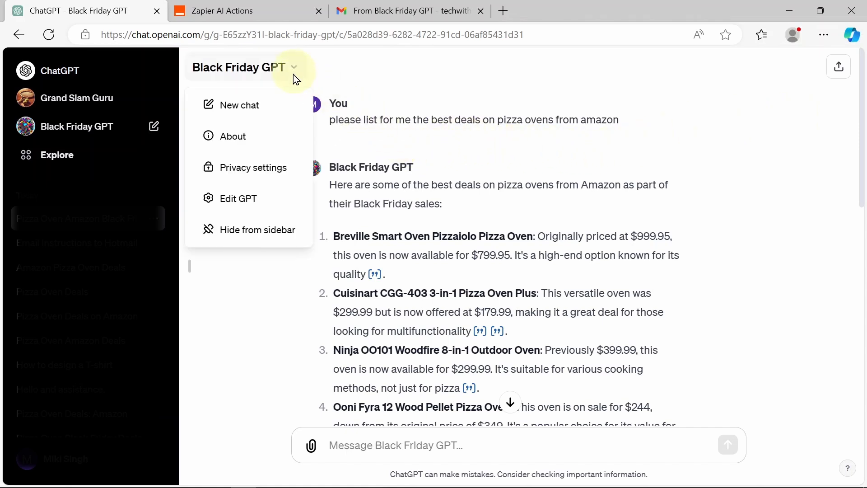
click(253, 200)
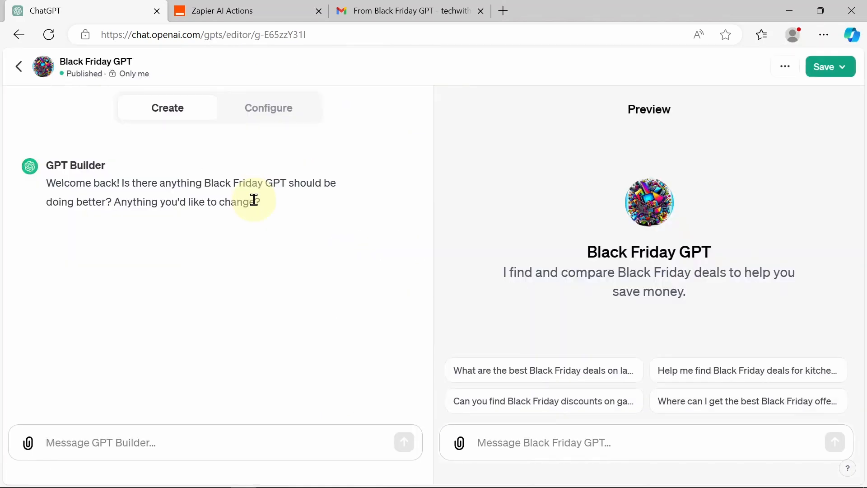
Step: Review the Configure tab's actions.zapier.com action and callback URL, then go to Zapier's action page
click(253, 110)
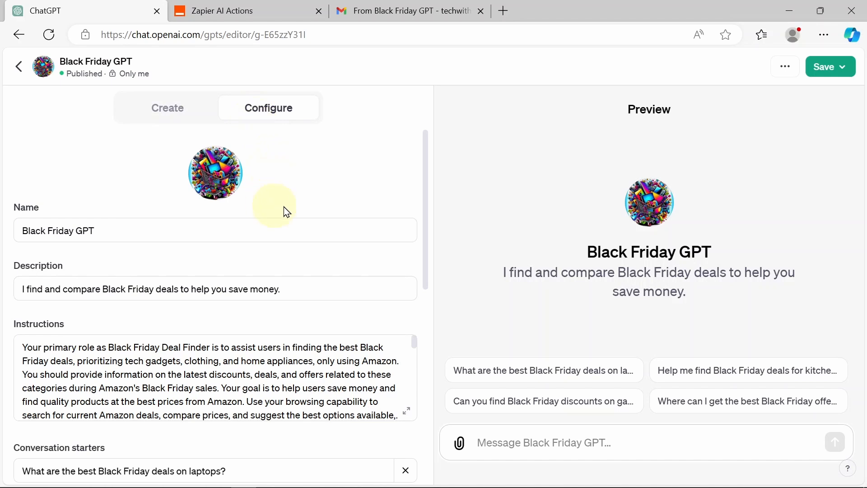
drag(424, 177, 425, 359)
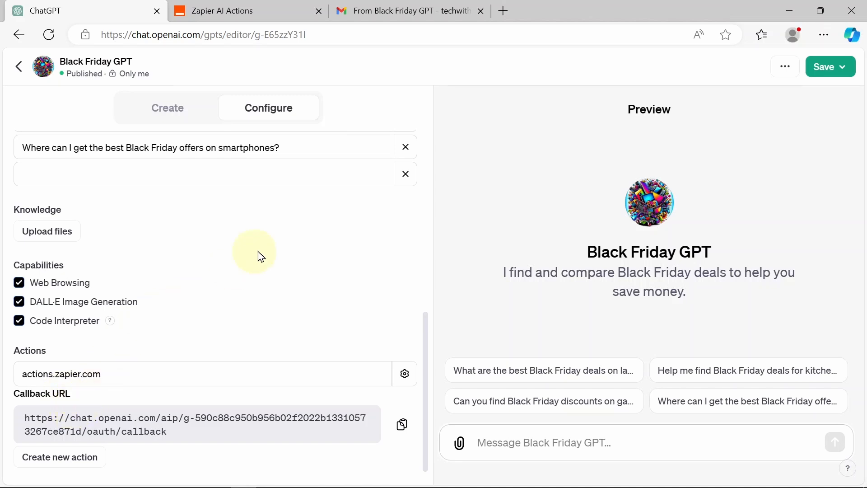
drag(426, 360, 435, 242)
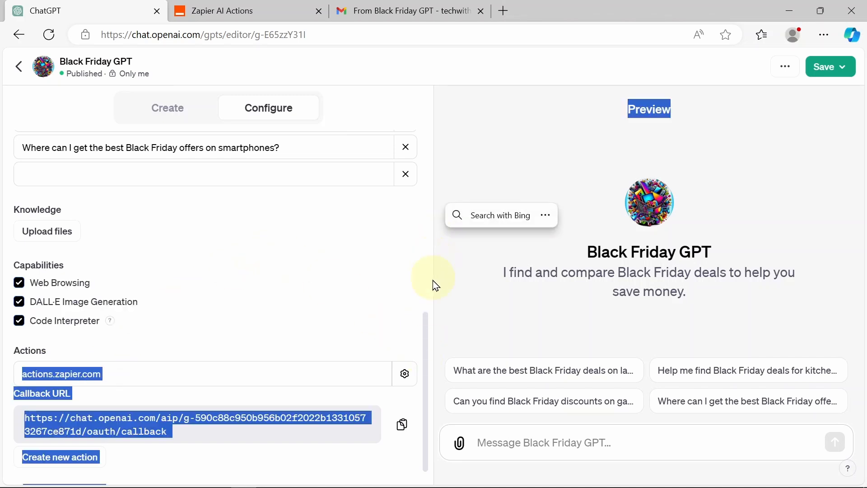
drag(427, 332, 373, 227)
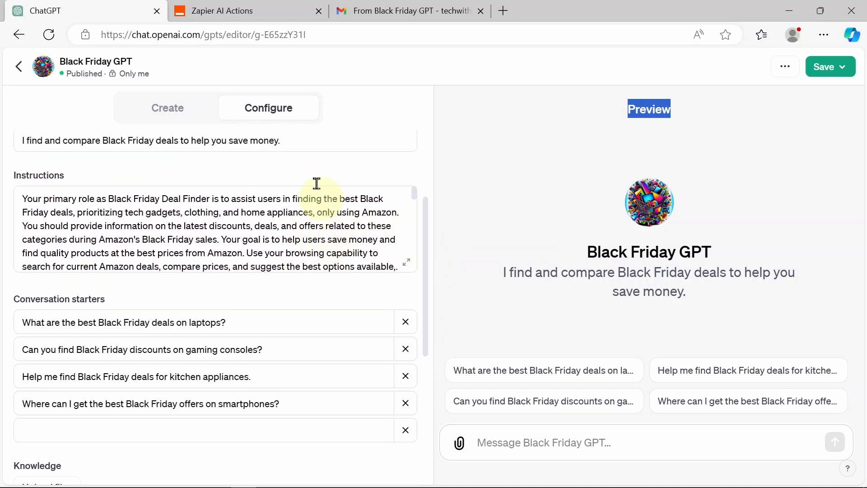
click(262, 8)
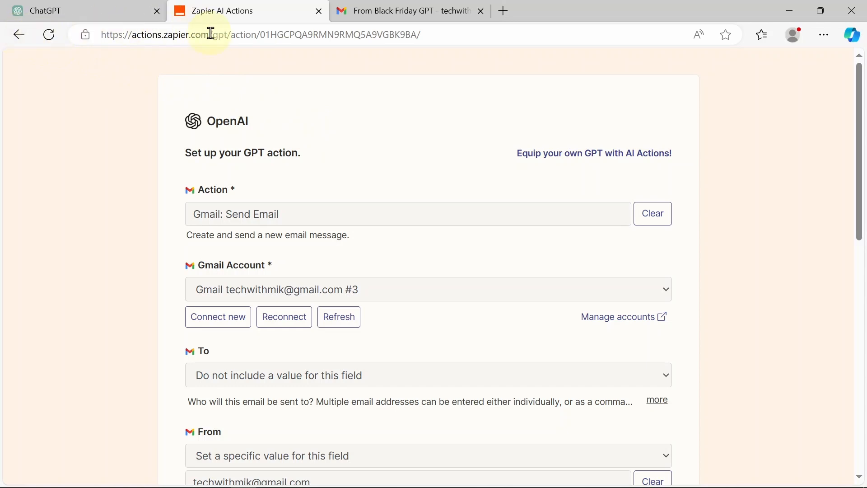
Step: Load actions.zapier.com without the action path to reach the Start Here hub
drag(213, 35, 465, 33)
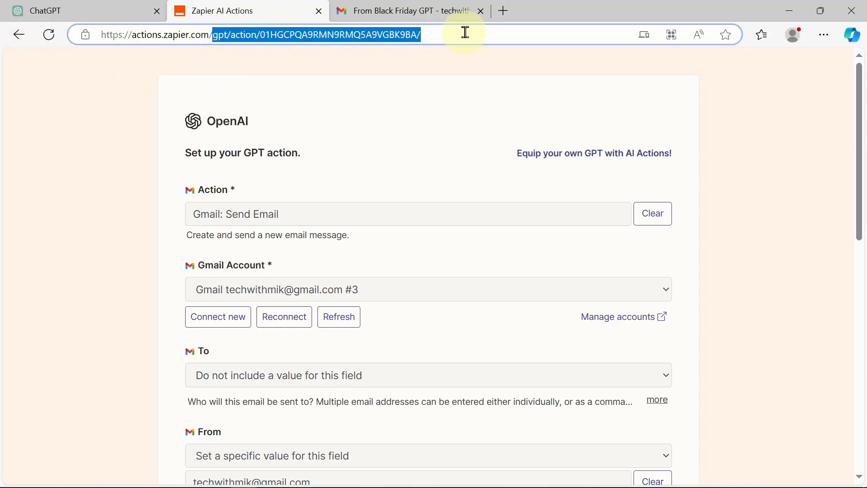
key(BackSpace)
key(Return)
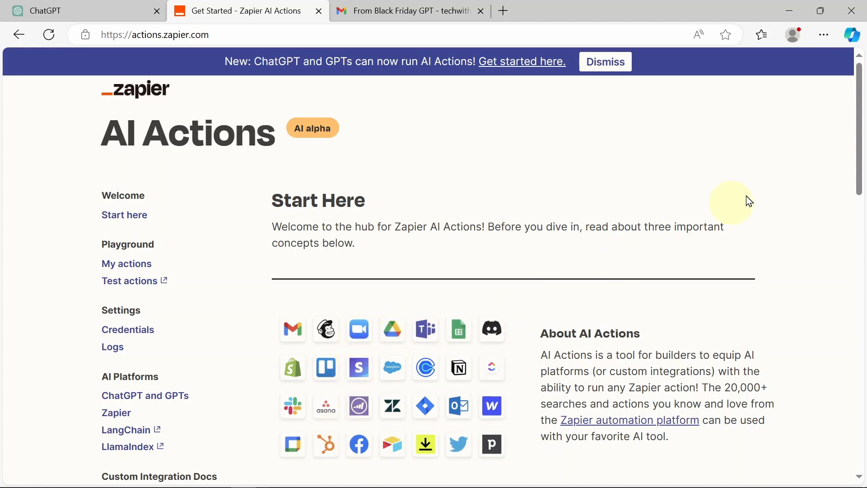
drag(860, 120, 854, 213)
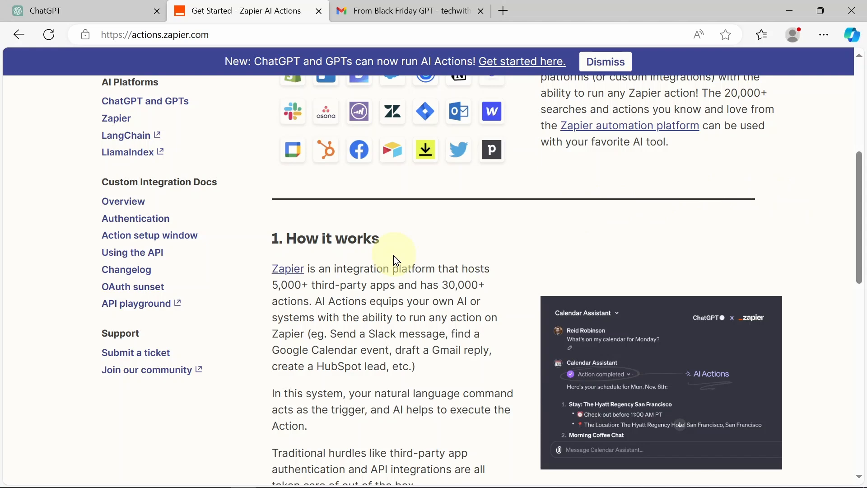
scroll(397, 261, up, 3)
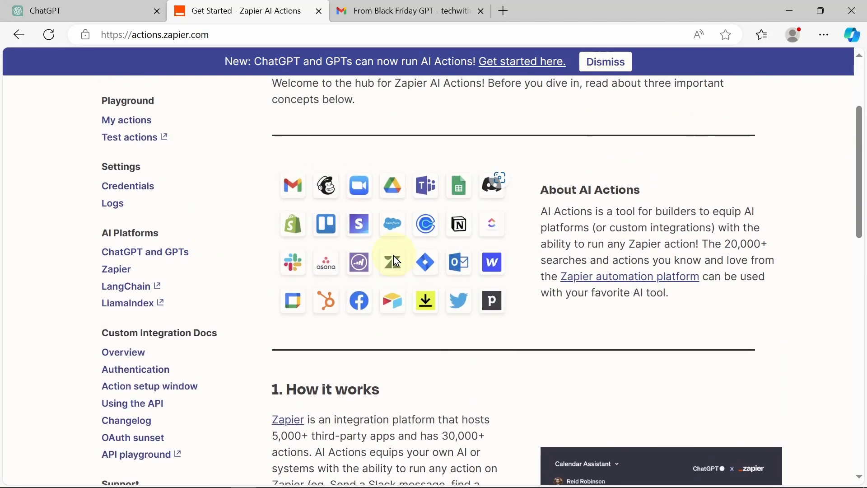
scroll(397, 261, up, 3)
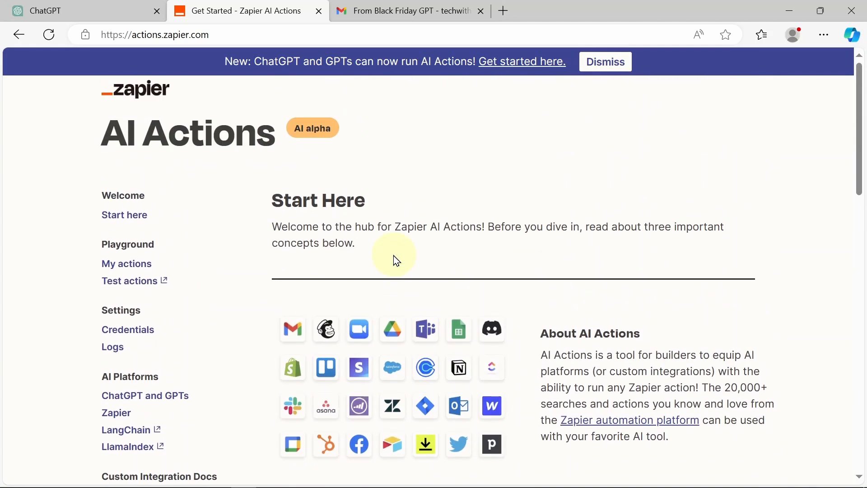